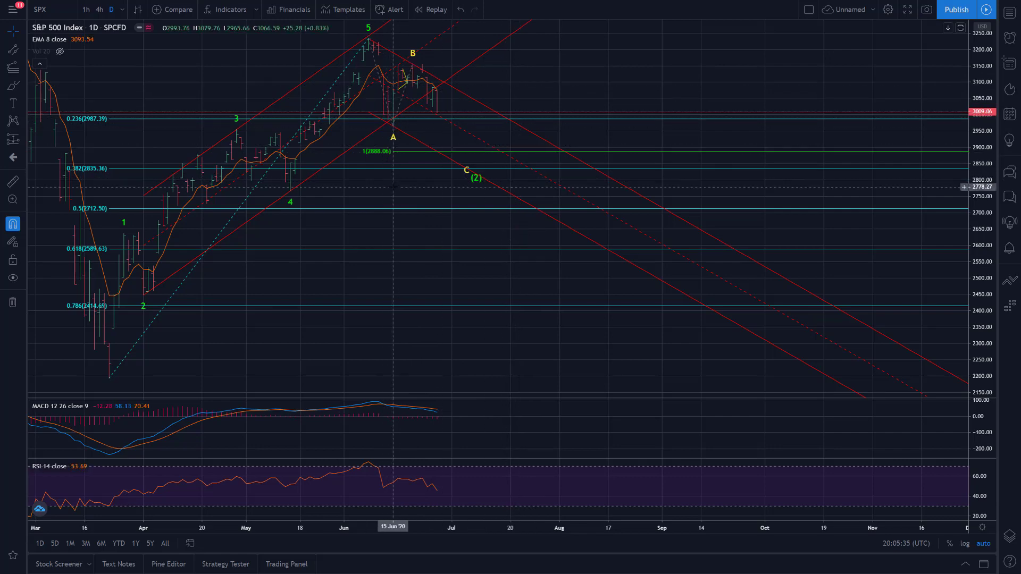
Switch to the ES1! 4h futures chart and show it full screen.
{"action": "key", "text": "F11"}
{"action": "key", "text": "ctrl+Tab"}
{"action": "key", "text": "F11"}
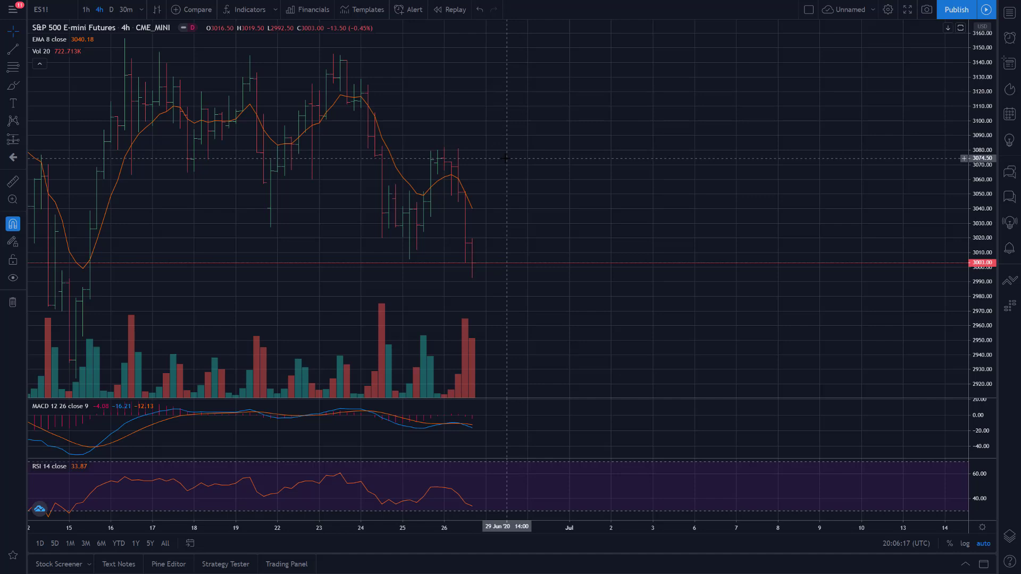
Return to the full-screen SPX daily wave-count chart and check the wave drawings' options without changes.
{"action": "key", "text": "F11"}
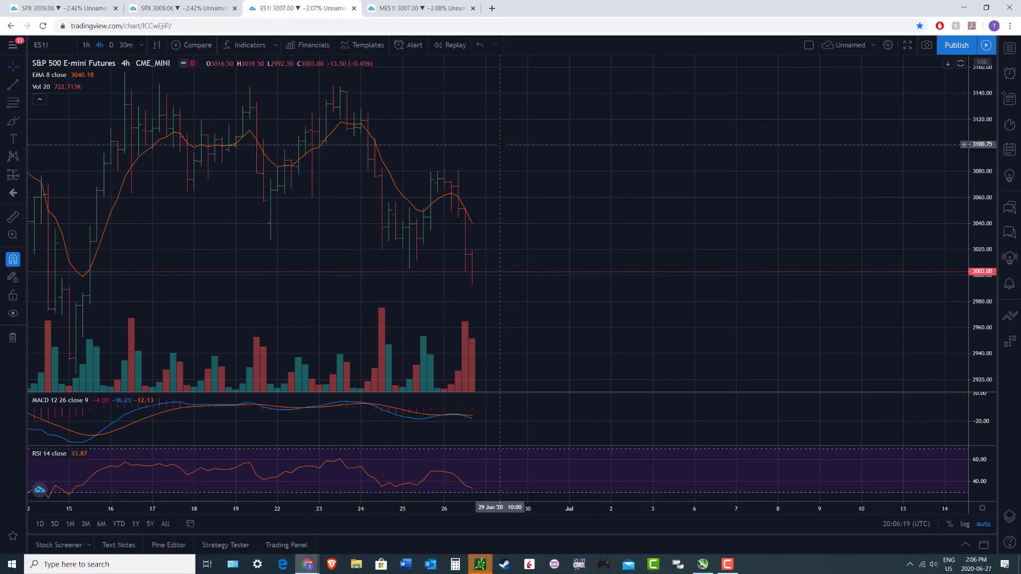
{"action": "left_click", "coordinate": [88, 7]}
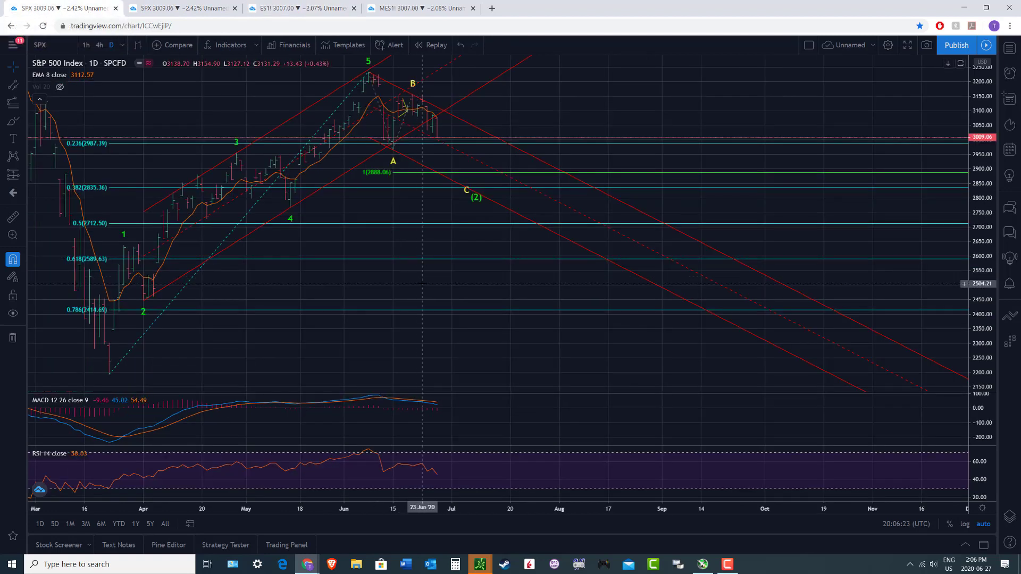
{"action": "key", "text": "F11"}
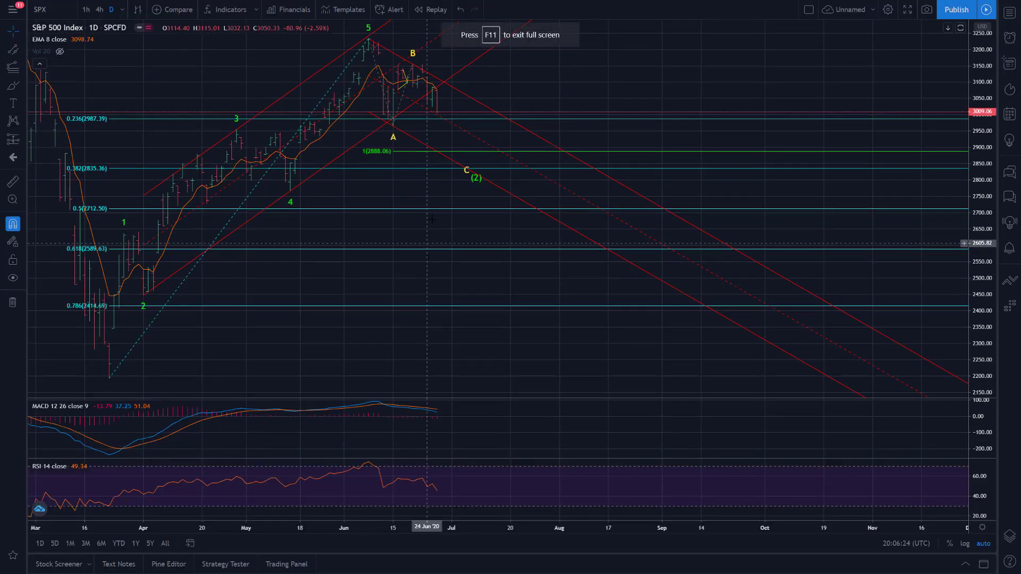
{"action": "right_click", "coordinate": [393, 138]}
{"action": "left_click", "coordinate": [393, 147]}
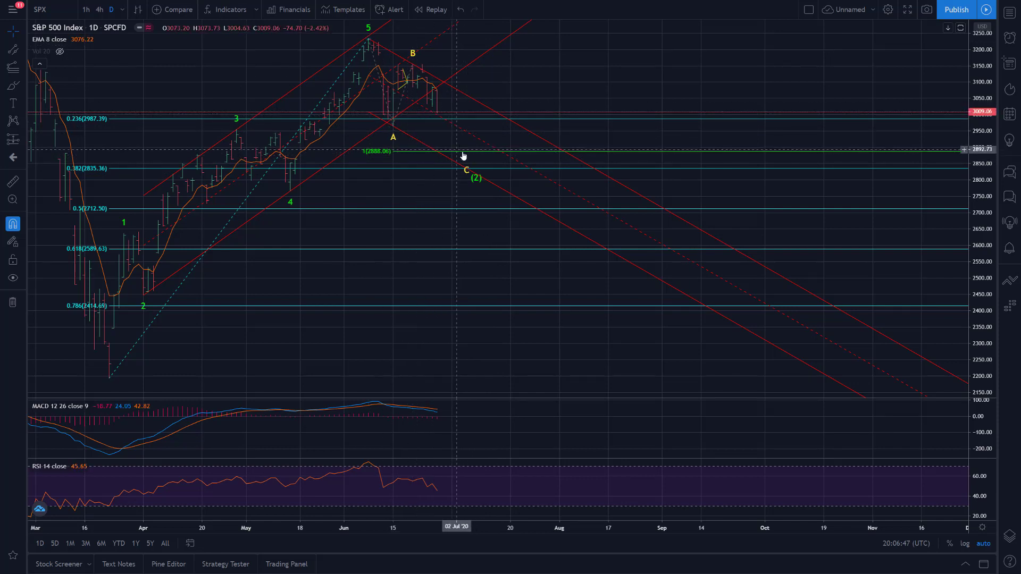
{"action": "right_click", "coordinate": [463, 156]}
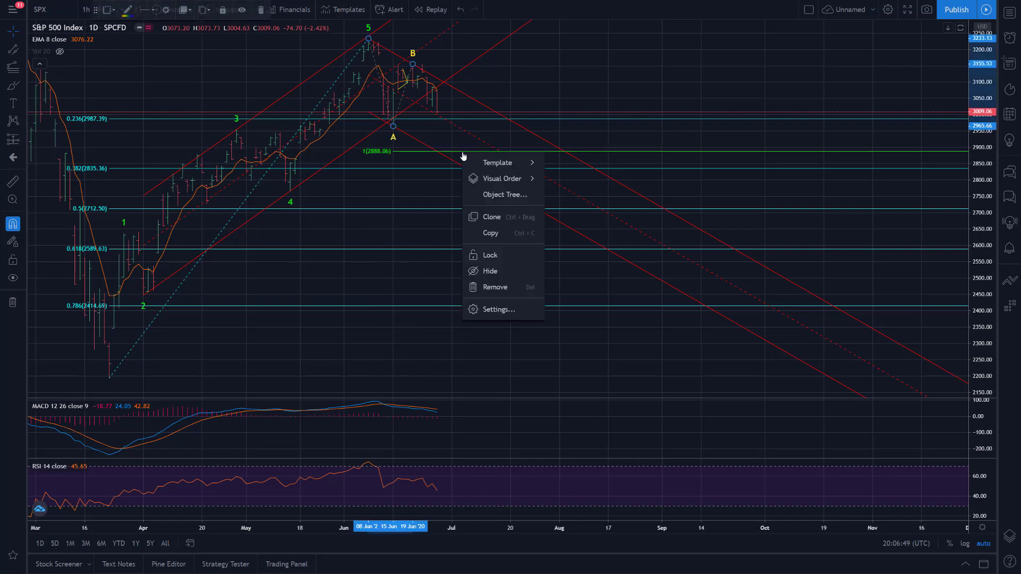
{"action": "left_click", "coordinate": [437, 149]}
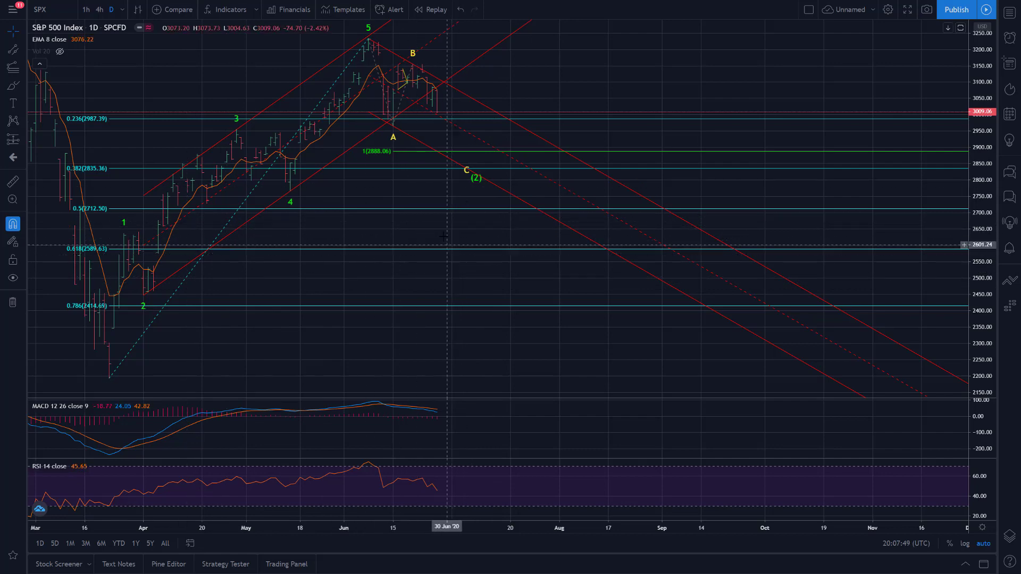
On the full-screen SPX hourly chart, move the green (i) wave point slightly later.
{"action": "key", "text": "F11"}
{"action": "left_click", "coordinate": [184, 10]}
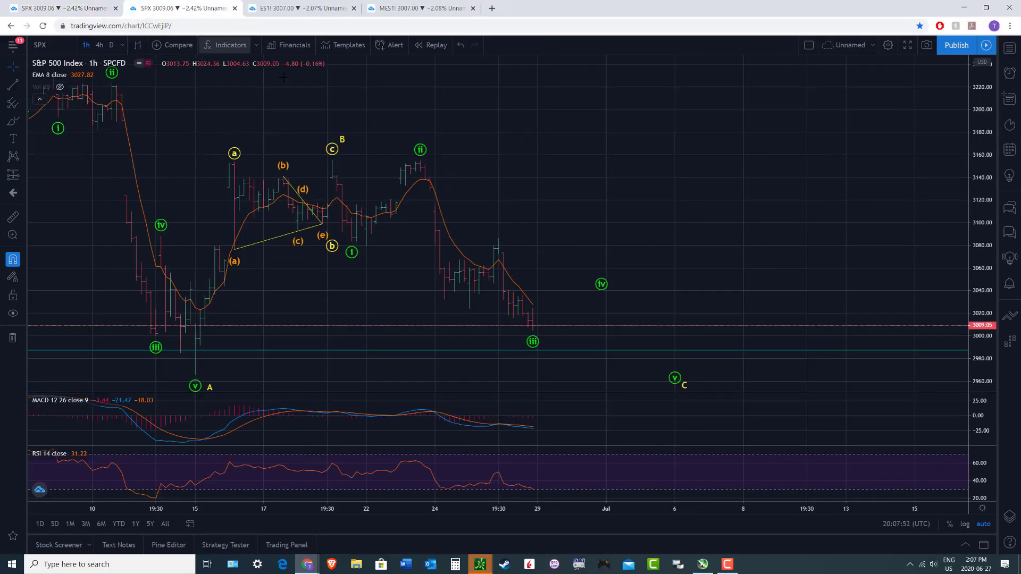
{"action": "key", "text": "F11"}
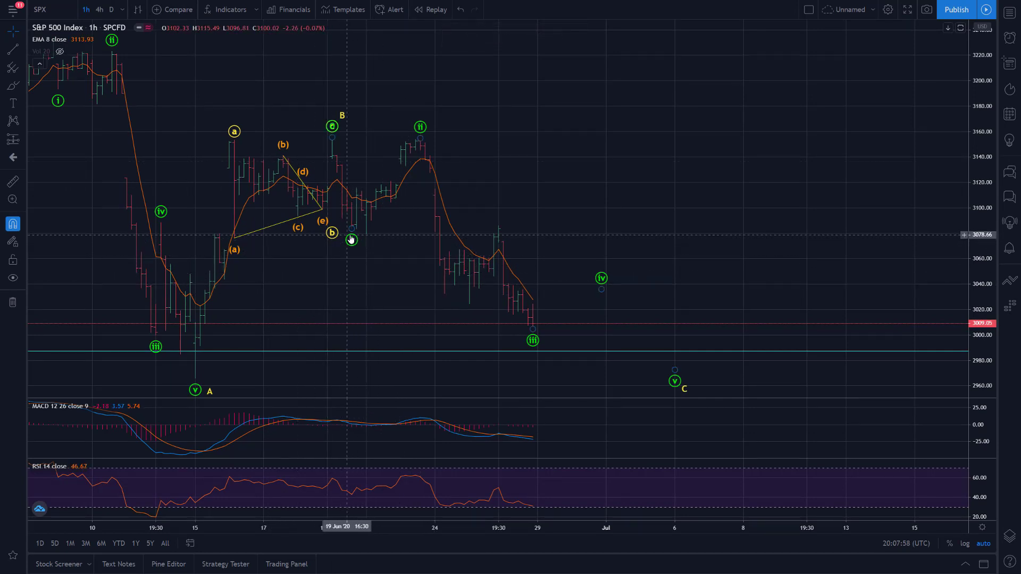
{"action": "left_click_drag", "start_coordinate": [352, 240], "coordinate": [367, 245]}
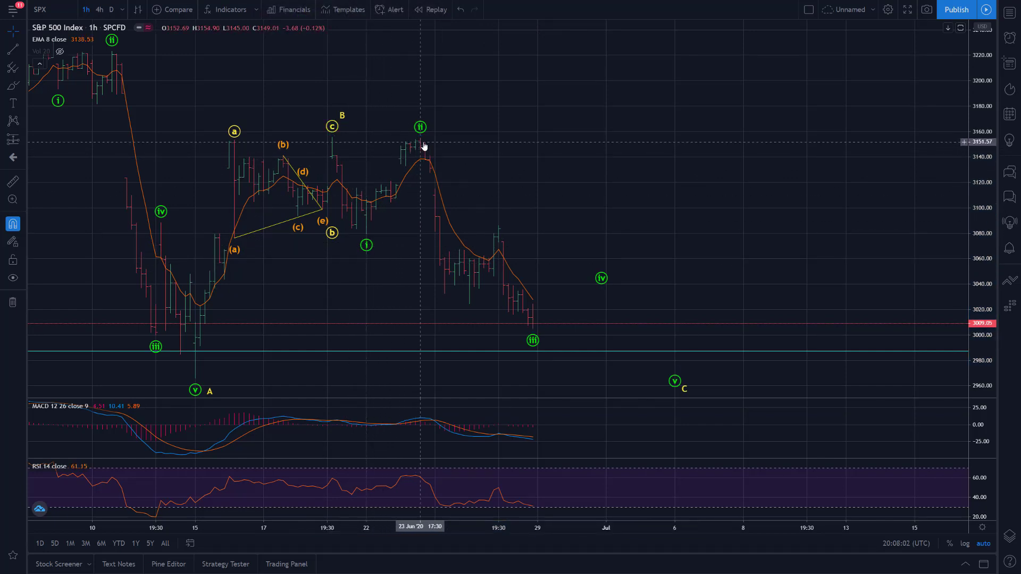
{"action": "right_click", "coordinate": [335, 156]}
{"action": "key", "text": "Escape"}
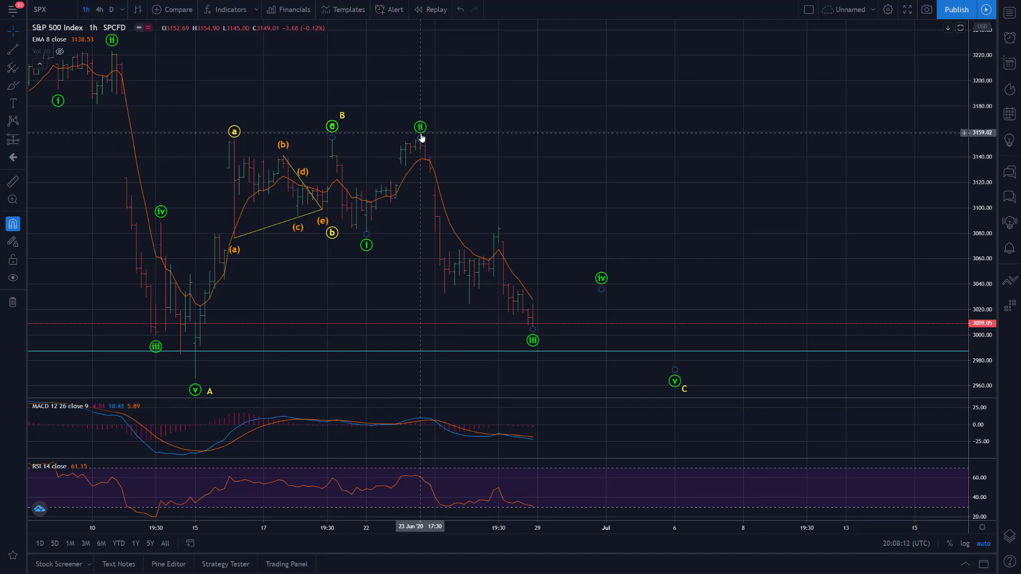
Adjust the green hourly wave: raise (iii), shift (iv) to 1 Jul, nudge (v) lower.
{"action": "left_click", "coordinate": [421, 138]}
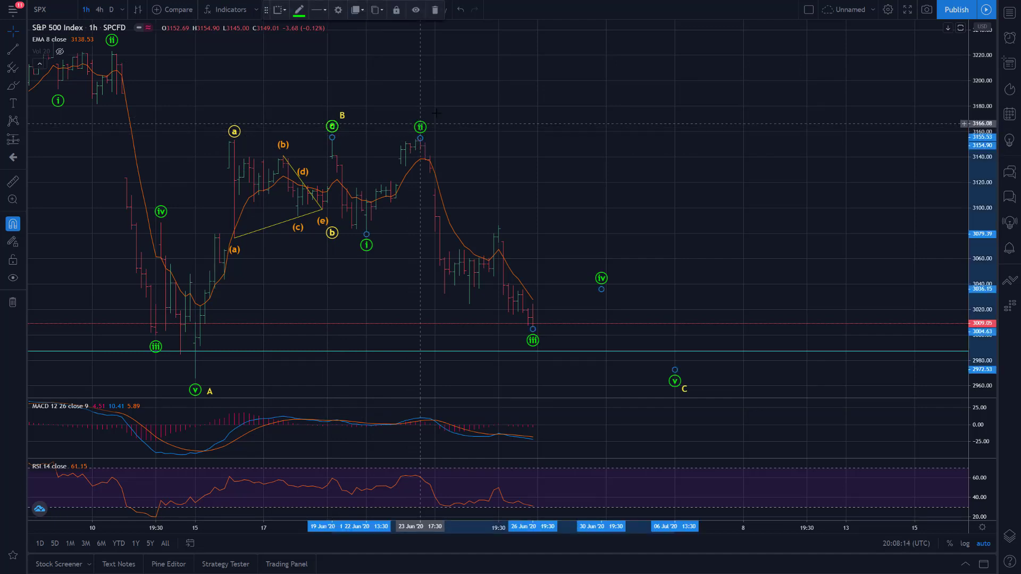
{"action": "left_click", "coordinate": [428, 125]}
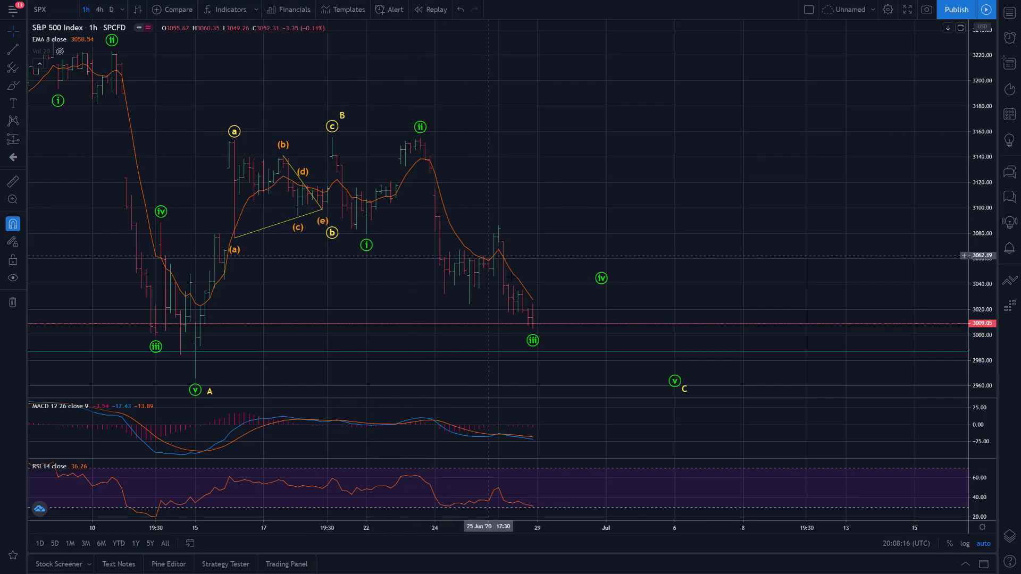
{"action": "left_click_drag", "start_coordinate": [533, 340], "coordinate": [533, 334]}
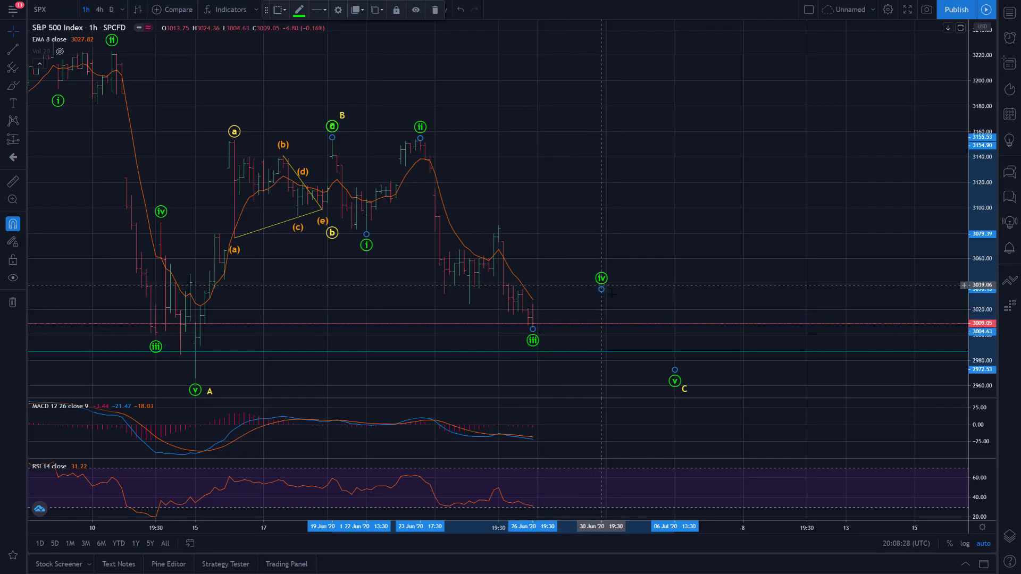
{"action": "left_click_drag", "start_coordinate": [601, 291], "coordinate": [606, 291]}
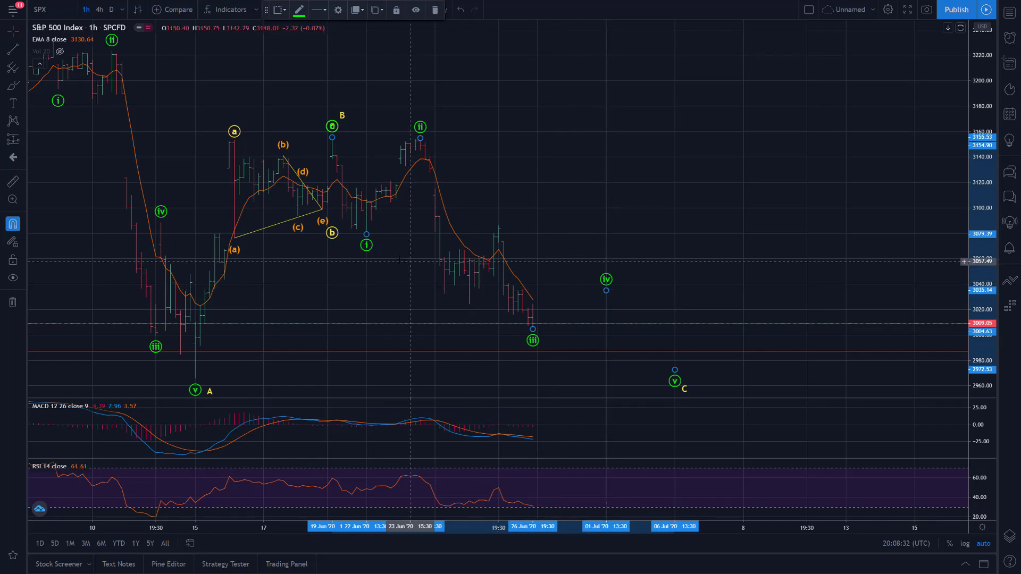
{"action": "left_click", "coordinate": [373, 237]}
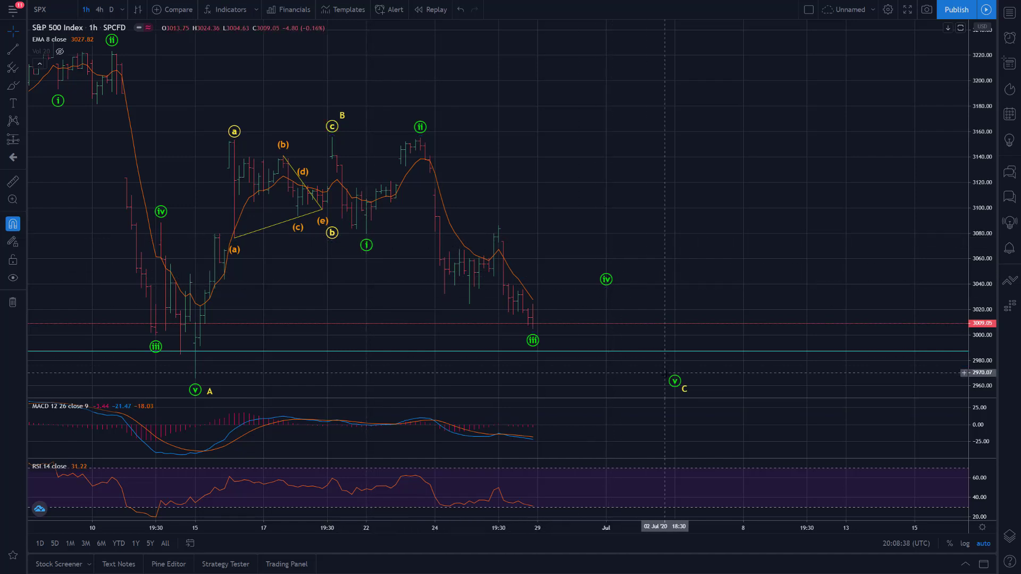
{"action": "left_click_drag", "start_coordinate": [675, 381], "coordinate": [675, 375]}
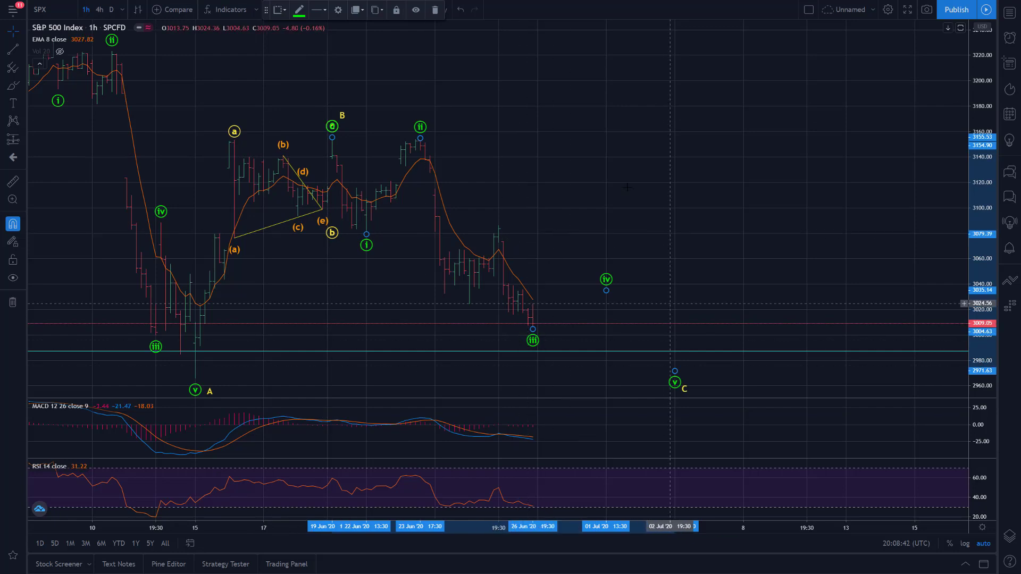
{"action": "left_click", "coordinate": [620, 172]}
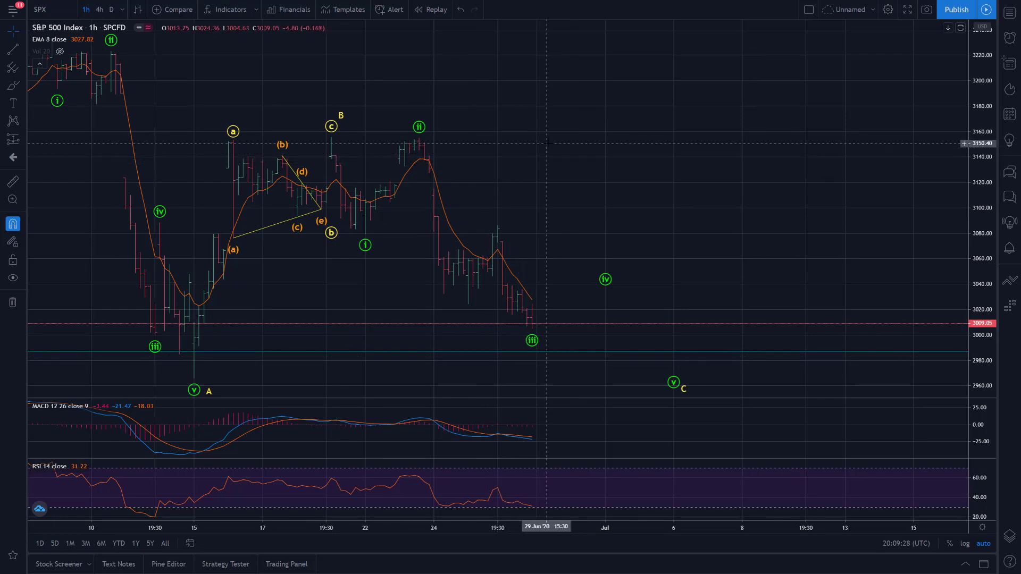
On the full-screen SPX daily chart, place the final C point and nudge (2) lower.
{"action": "key", "text": "F11"}
{"action": "left_click", "coordinate": [176, 8]}
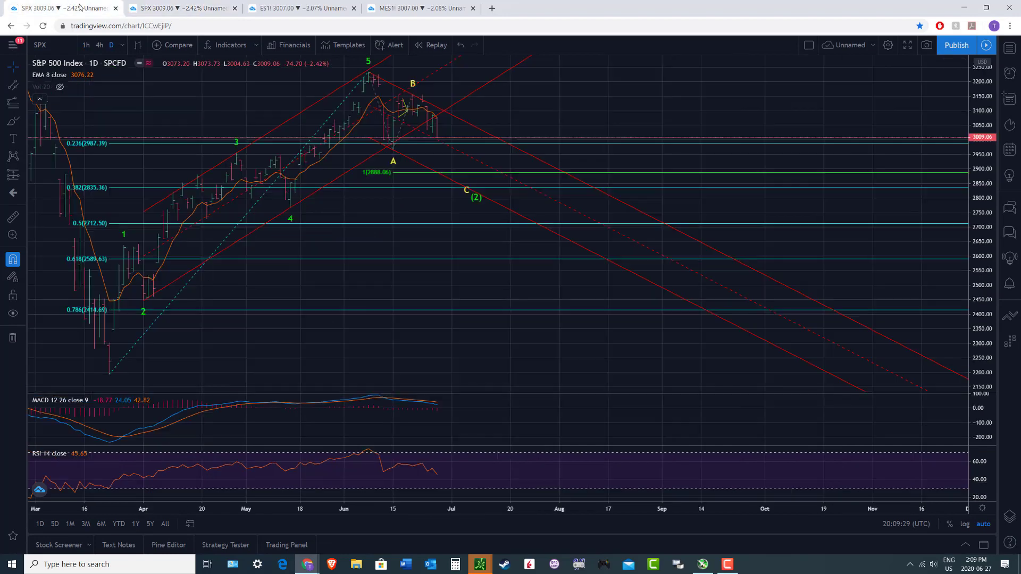
{"action": "key", "text": "F11"}
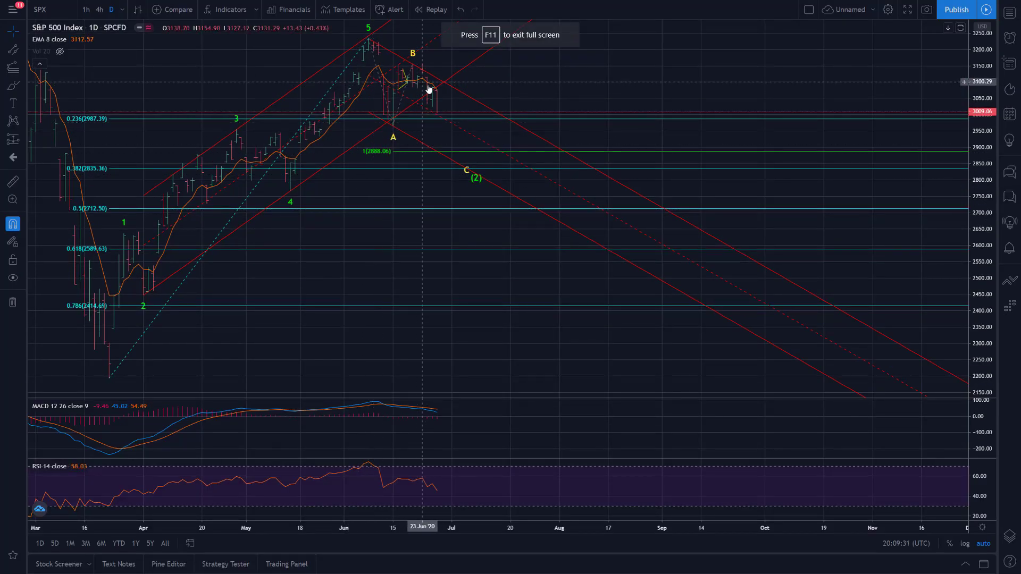
{"action": "left_click", "coordinate": [466, 168]}
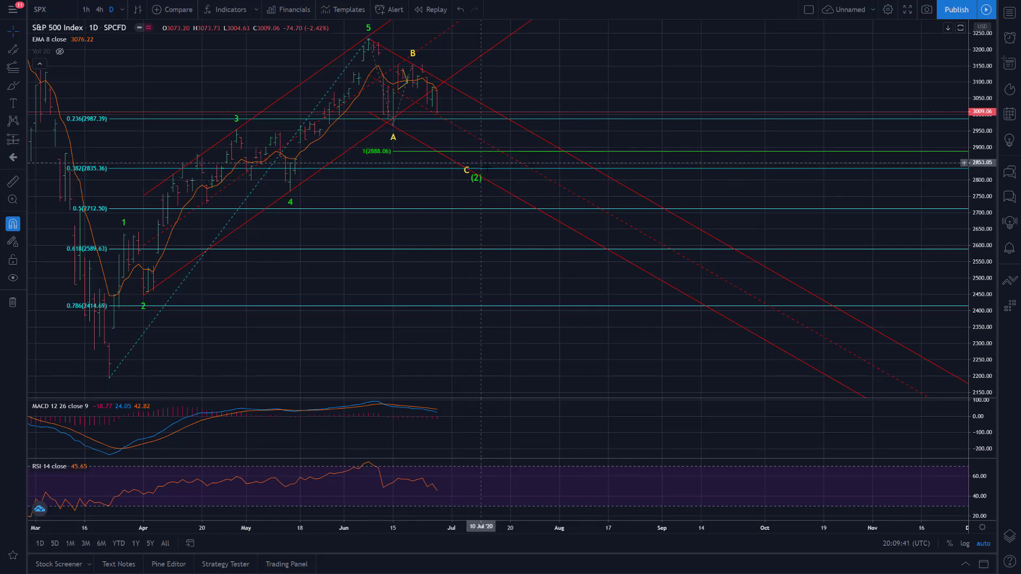
{"action": "left_click_drag", "start_coordinate": [478, 178], "coordinate": [476, 181]}
{"action": "left_click", "coordinate": [476, 190]}
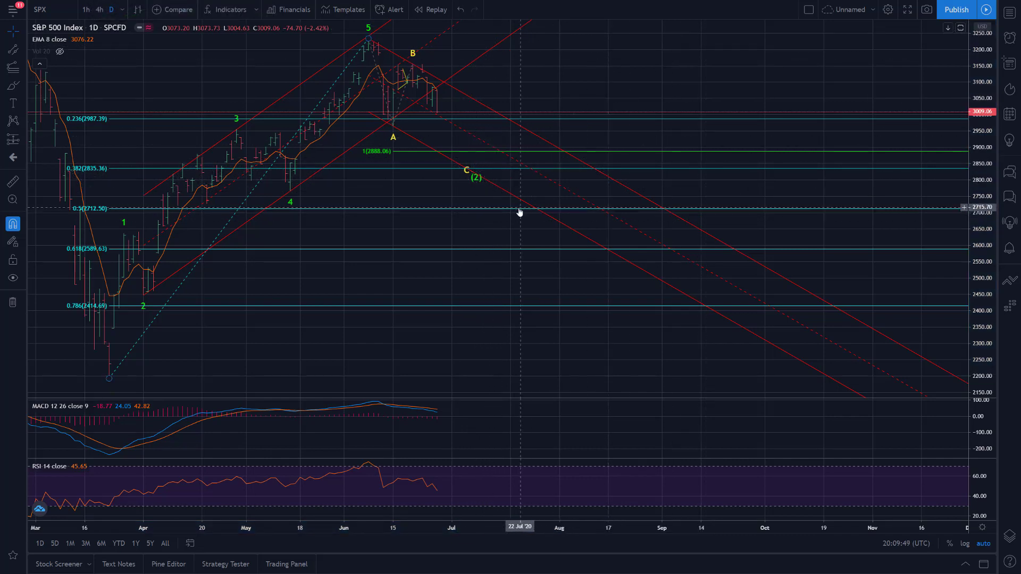
Compress the price scale to show more levels, then bring up the price scale options.
{"action": "key", "text": "F11"}
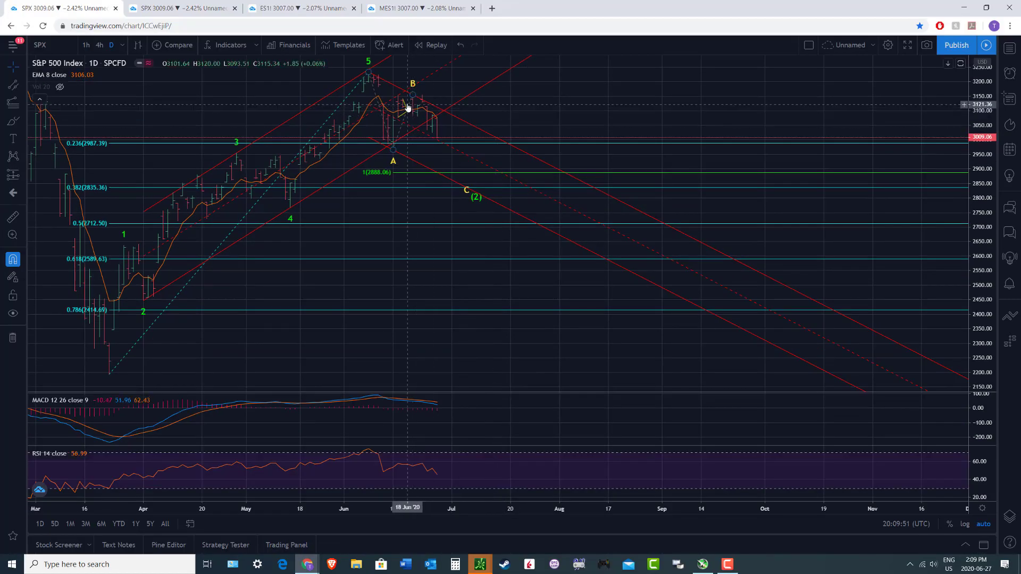
{"action": "key", "text": "F11"}
{"action": "left_click_drag", "start_coordinate": [983, 91], "coordinate": [983, 99]}
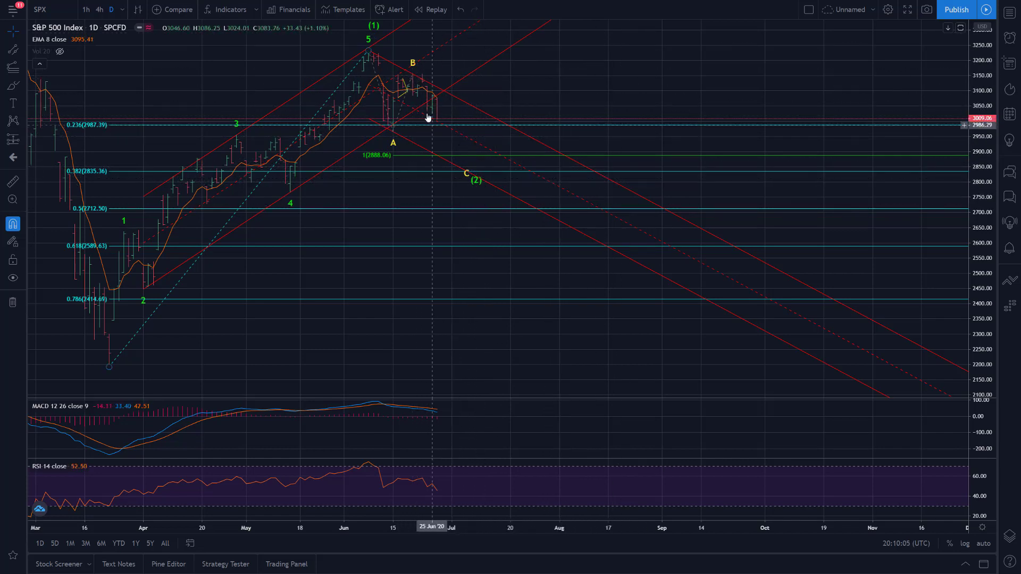
{"action": "right_click", "coordinate": [468, 183]}
{"action": "left_click", "coordinate": [502, 153]}
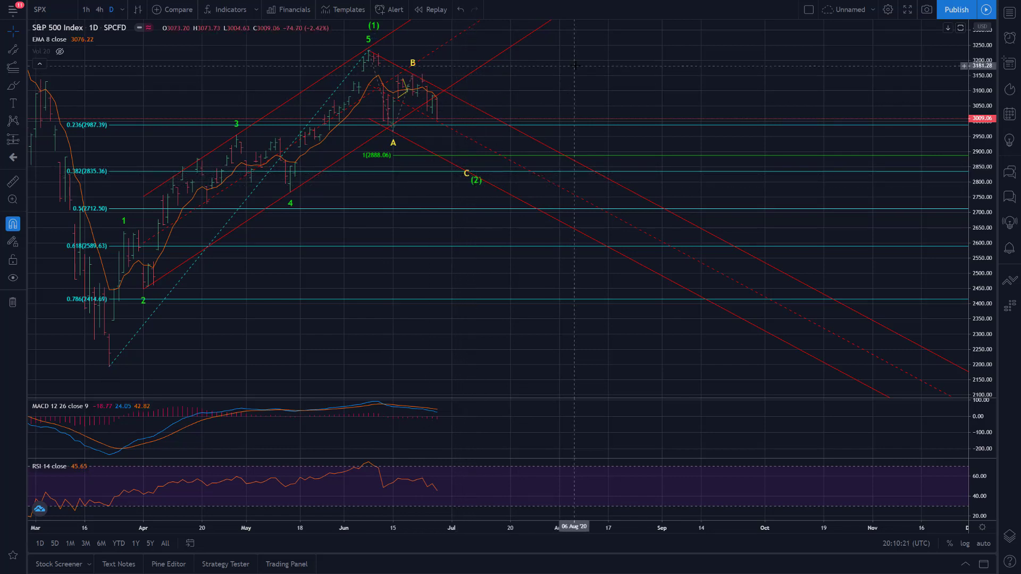
{"action": "key", "text": "F11"}
{"action": "right_click", "coordinate": [957, 112]}
Restore TradingView's automatic price scale, then bring up the thinkorswim SPX 1 Y : 1D chart.
{"action": "left_click", "coordinate": [956, 130]}
{"action": "left_click", "coordinate": [480, 568]}
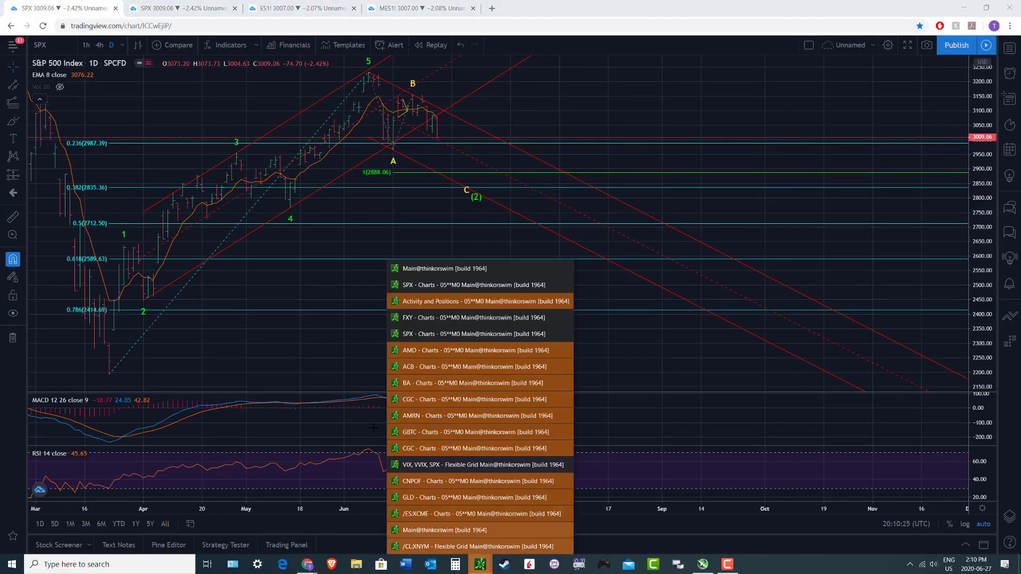
{"action": "left_click", "coordinate": [432, 277]}
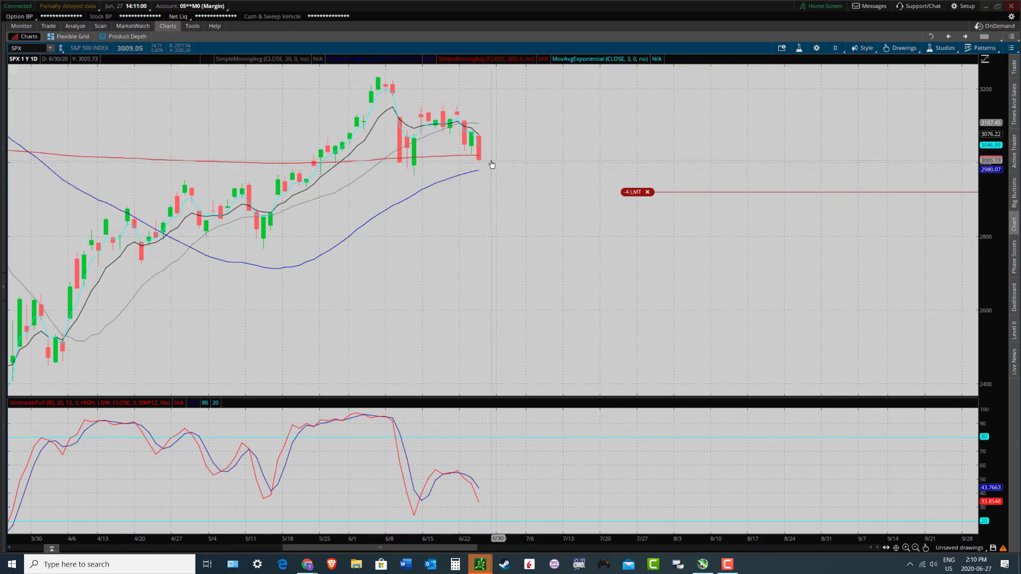
{"action": "right_click", "coordinate": [482, 191]}
{"action": "left_click", "coordinate": [482, 191]}
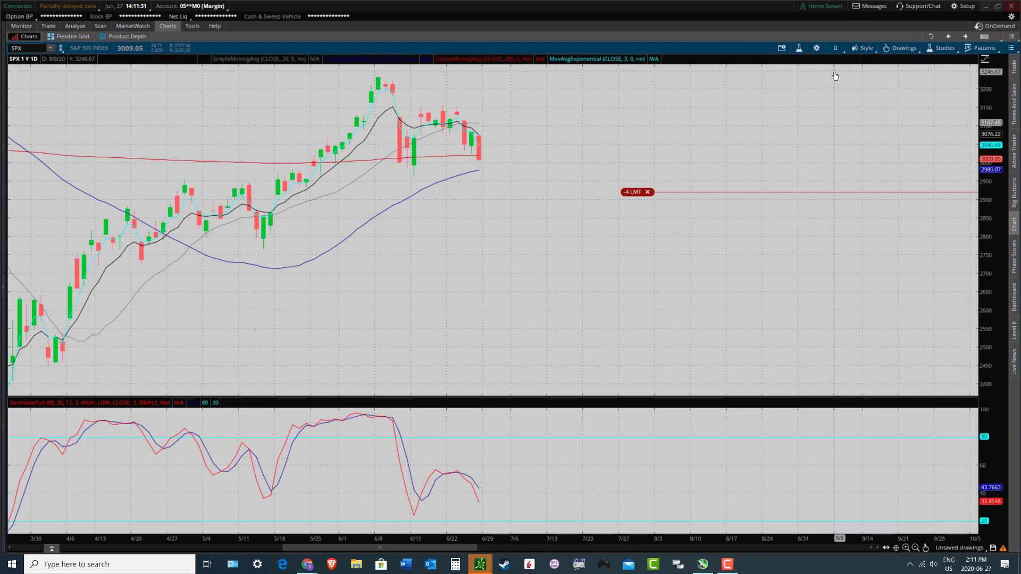
Switch SPX to 3 Y : W weekly bars and zoom into Nov 2019 onward.
{"action": "left_click", "coordinate": [838, 48]}
{"action": "left_click", "coordinate": [800, 186]}
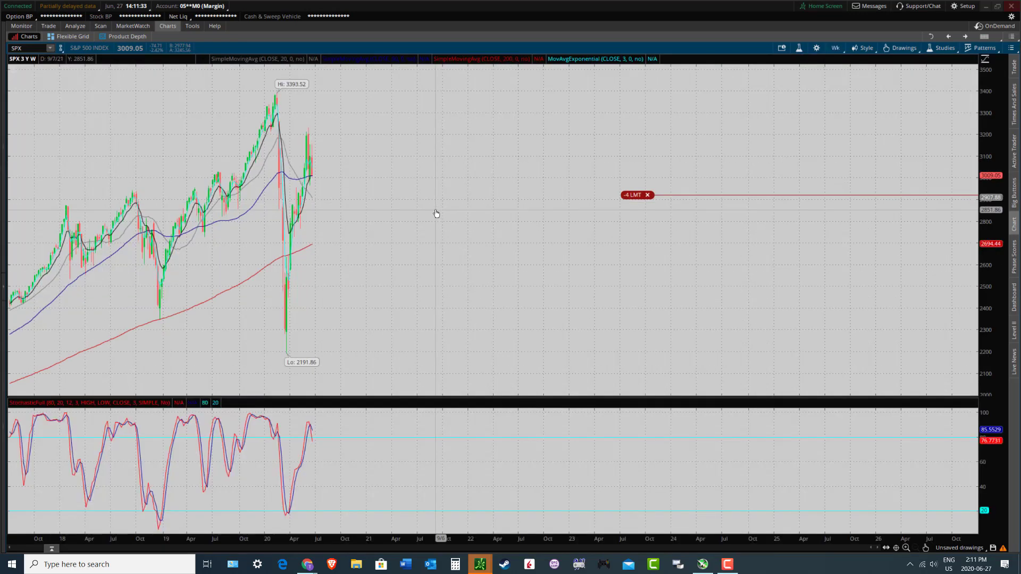
{"action": "left_click", "coordinate": [901, 48]}
{"action": "mouse_move", "coordinate": [904, 102]}
{"action": "left_click", "coordinate": [989, 105]}
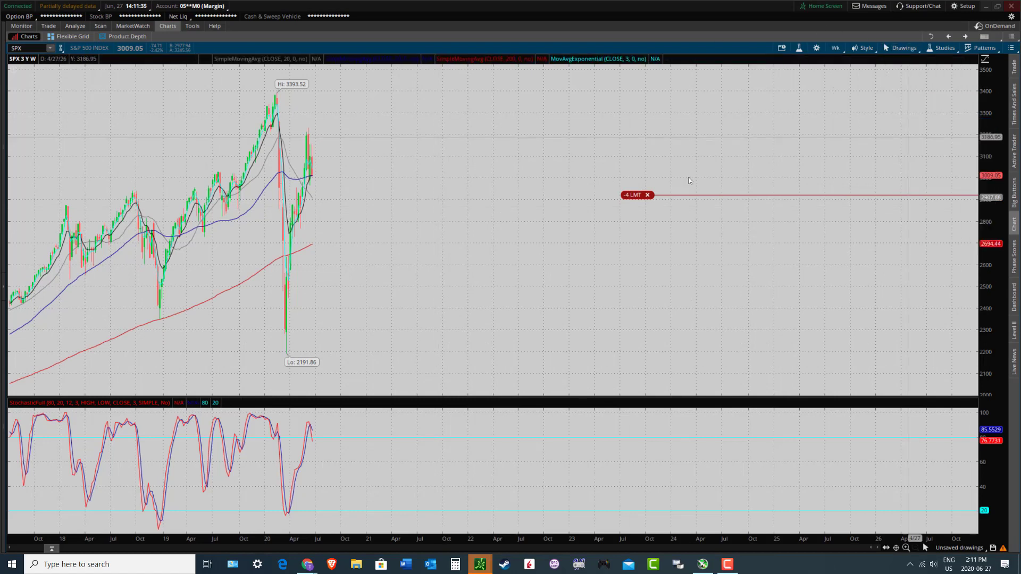
{"action": "left_click_drag", "start_coordinate": [461, 201], "coordinate": [221, 195]}
{"action": "left_click_drag", "start_coordinate": [125, 197], "coordinate": [684, 241]}
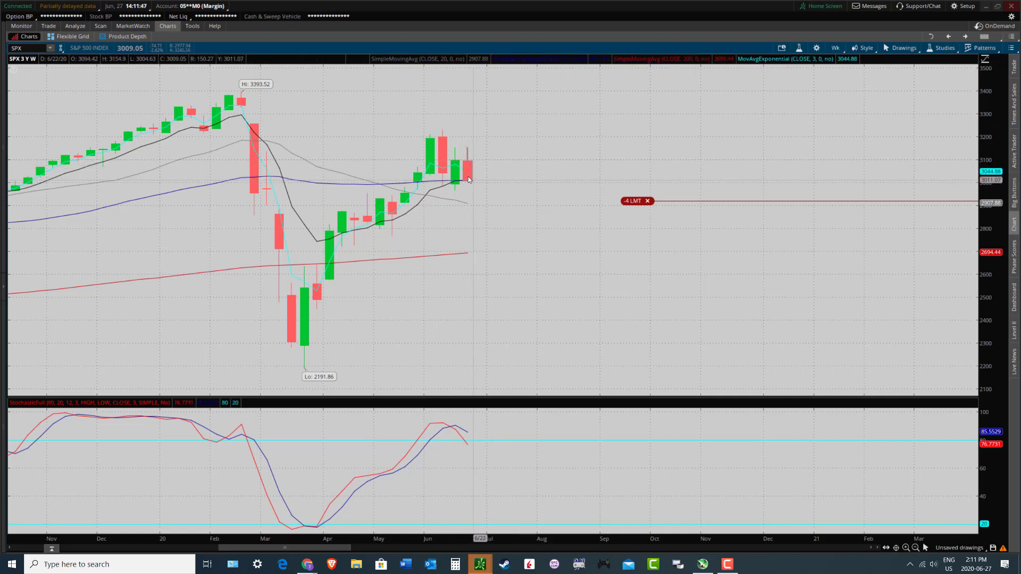
{"action": "right_click", "coordinate": [472, 159]}
{"action": "left_click", "coordinate": [472, 157]}
Return SPX to 1 Y : 1D and zoom into the late April through June candles.
{"action": "left_click", "coordinate": [838, 49]}
{"action": "left_click", "coordinate": [809, 188]}
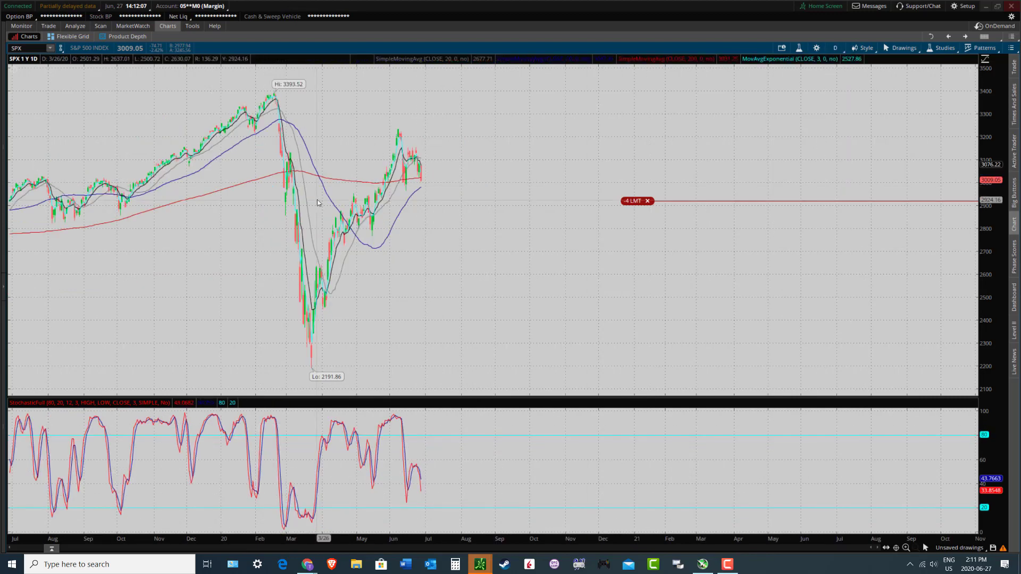
{"action": "left_click_drag", "start_coordinate": [242, 213], "coordinate": [597, 212]}
{"action": "left_click_drag", "start_coordinate": [304, 177], "coordinate": [688, 234]}
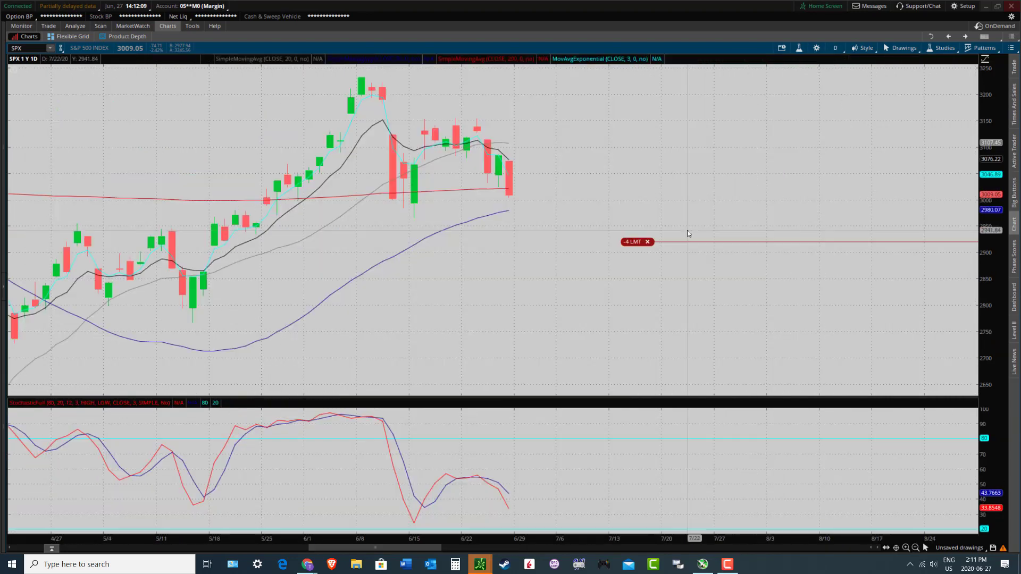
Restore the chart grid and maximize the $DJI cell to a full daily chart.
{"action": "left_click", "coordinate": [1012, 36]}
{"action": "left_click", "coordinate": [950, 186]}
{"action": "right_click", "coordinate": [713, 196]}
{"action": "left_click", "coordinate": [737, 324]}
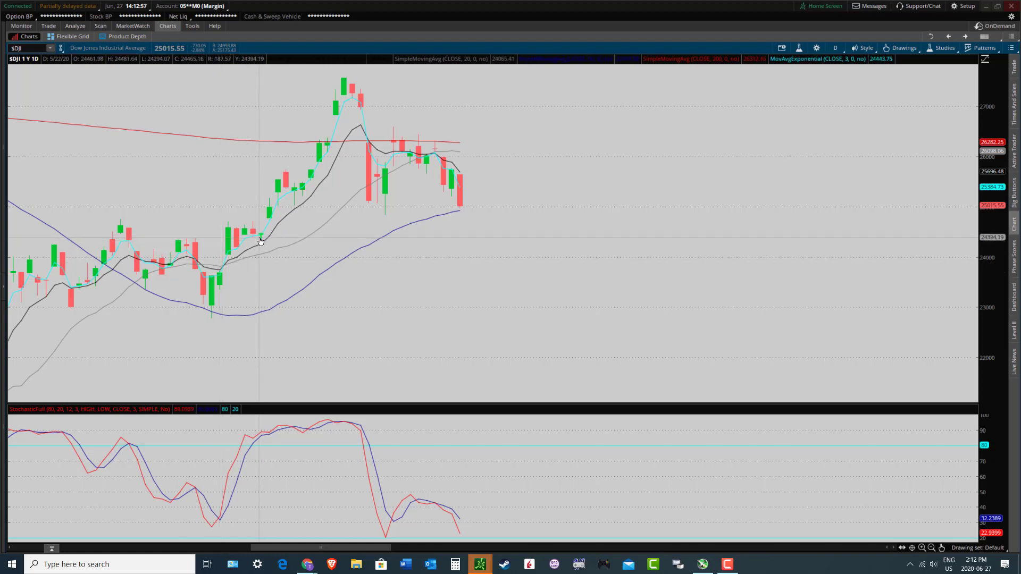
{"action": "right_click", "coordinate": [262, 241]}
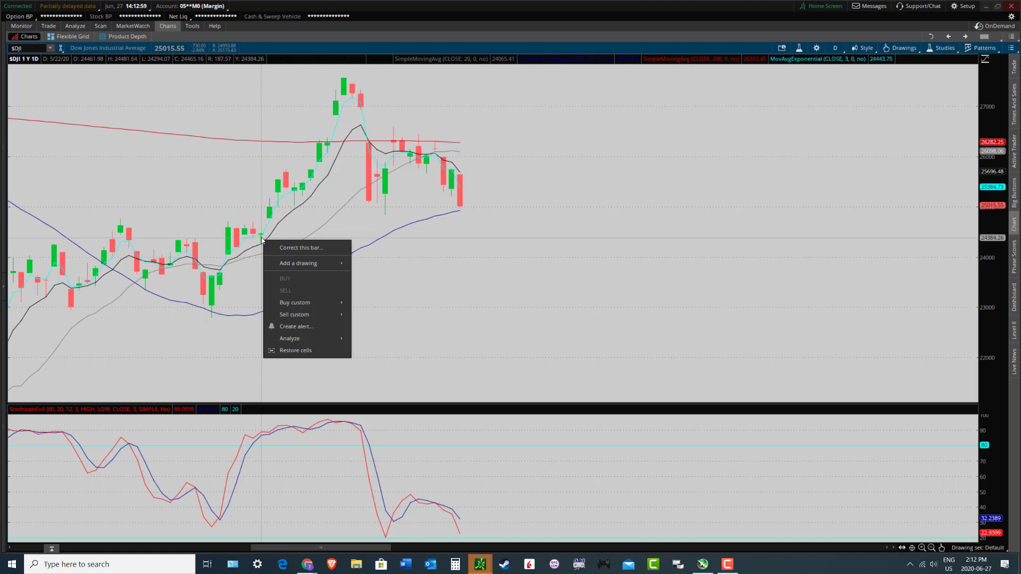
{"action": "left_click", "coordinate": [235, 304]}
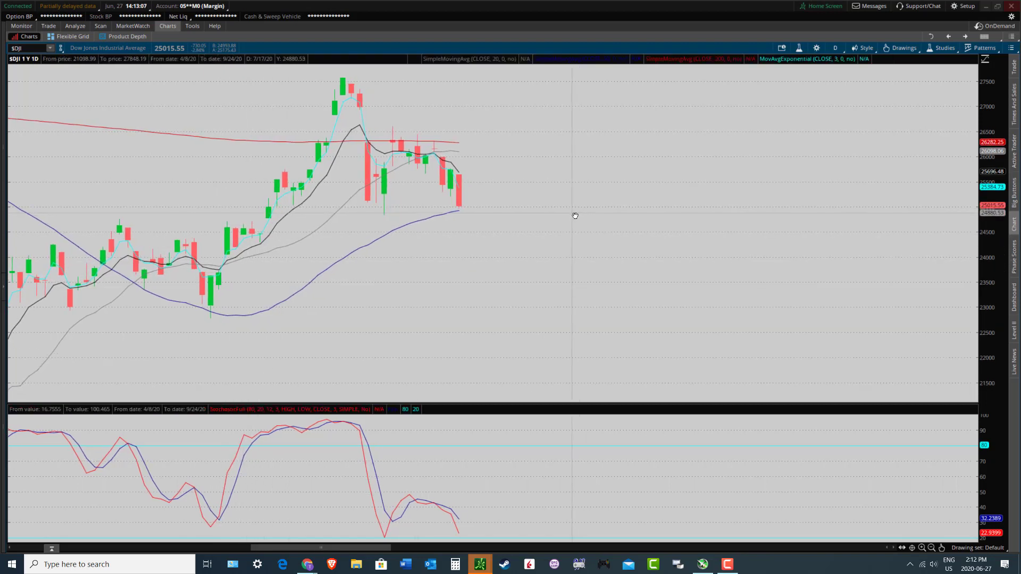
Restore the grid and maximize the $DJI cell again.
{"action": "left_click", "coordinate": [1011, 48]}
{"action": "left_click", "coordinate": [952, 186]}
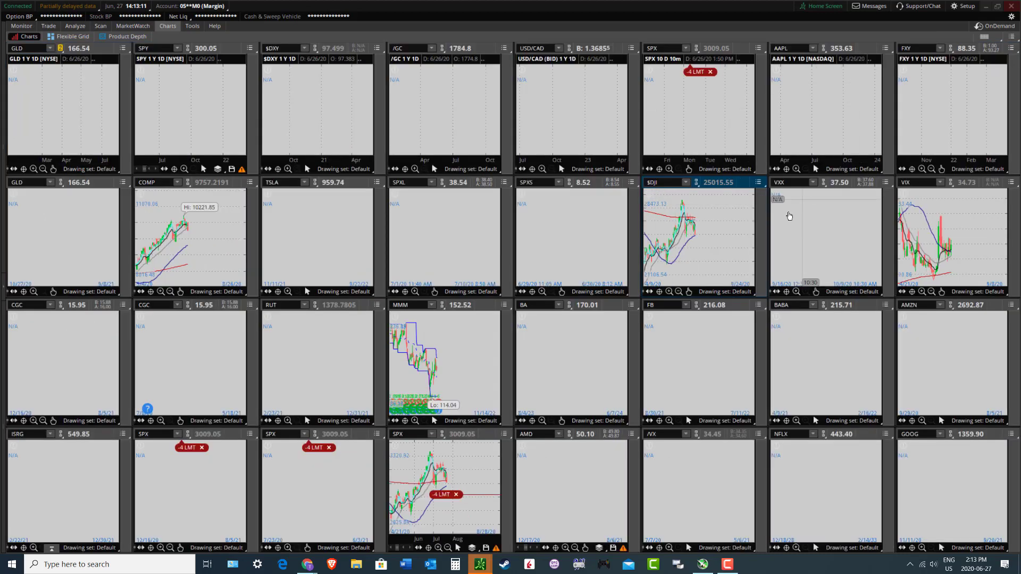
{"action": "left_click", "coordinate": [757, 182]}
{"action": "left_click", "coordinate": [711, 320]}
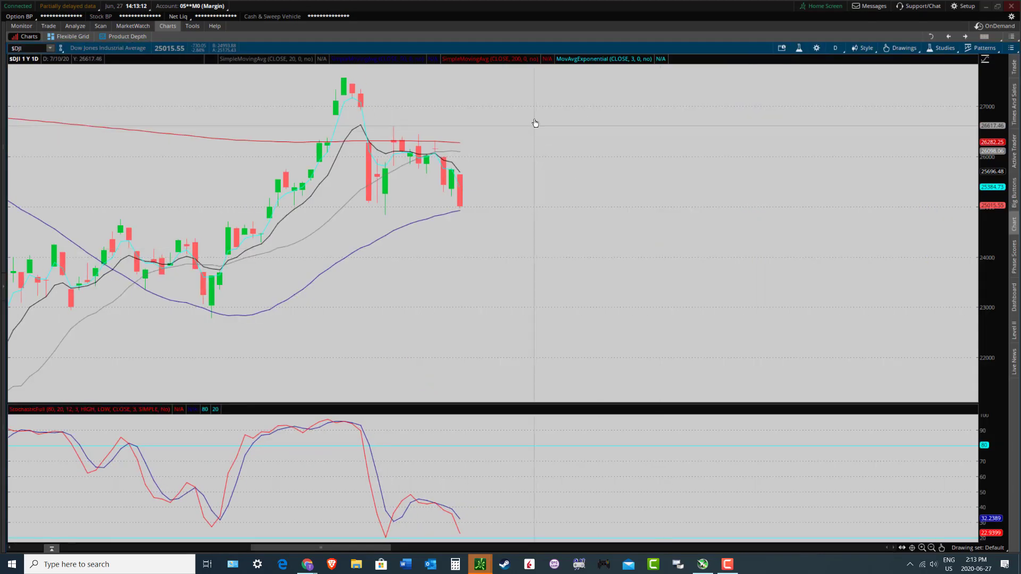
Switch $DJI to 3 Y : W and zoom into the recent weekly bars.
{"action": "left_click", "coordinate": [834, 48]}
{"action": "left_click", "coordinate": [826, 185]}
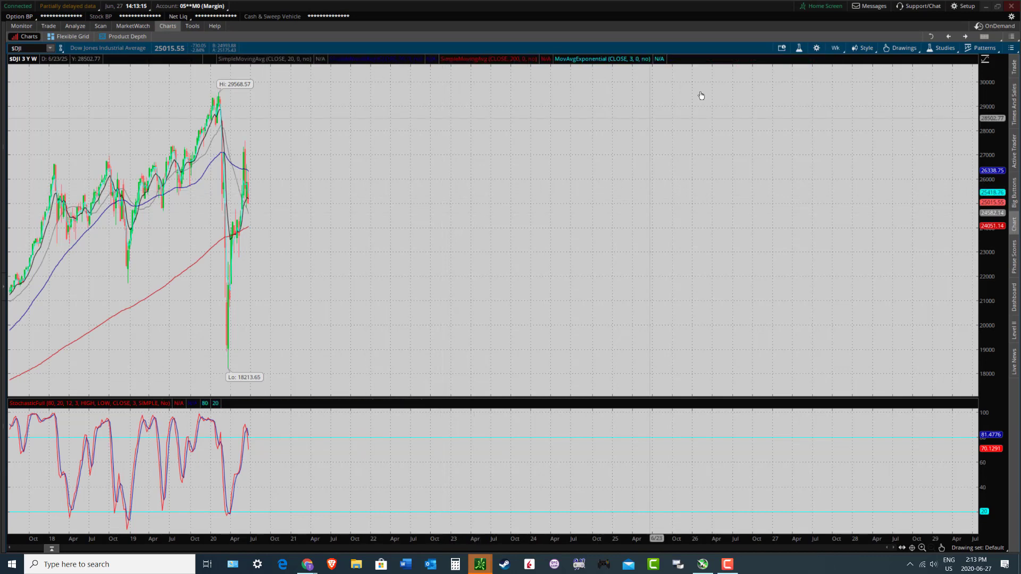
{"action": "left_click", "coordinate": [898, 48]}
{"action": "mouse_move", "coordinate": [854, 119]}
{"action": "left_click", "coordinate": [980, 114]}
{"action": "left_click_drag", "start_coordinate": [422, 223], "coordinate": [462, 210]}
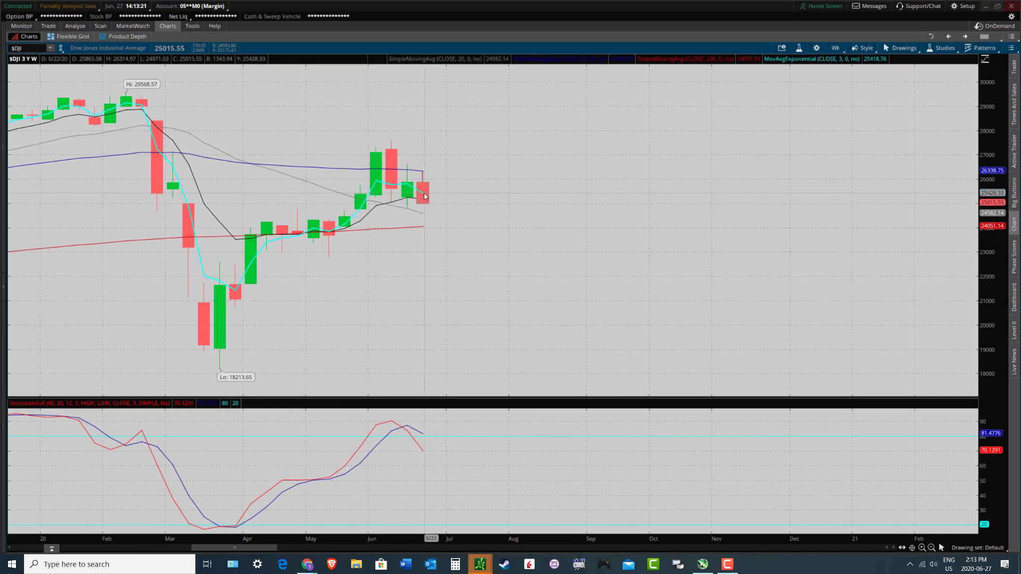
{"action": "left_click", "coordinate": [901, 48]}
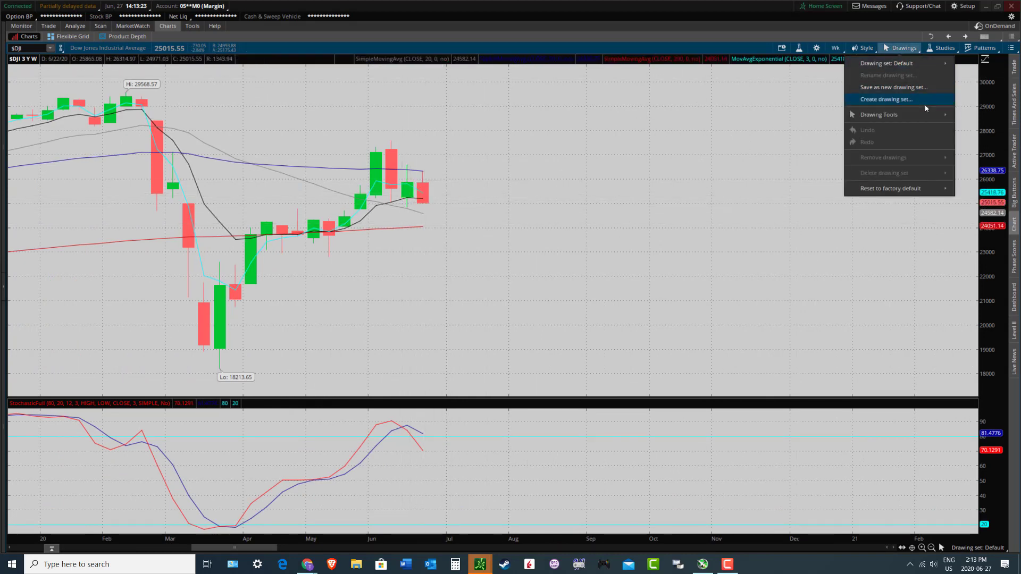
{"action": "left_click", "coordinate": [816, 139]}
{"action": "scroll", "coordinate": [702, 186], "scroll_direction": "up", "scroll_amount": 3}
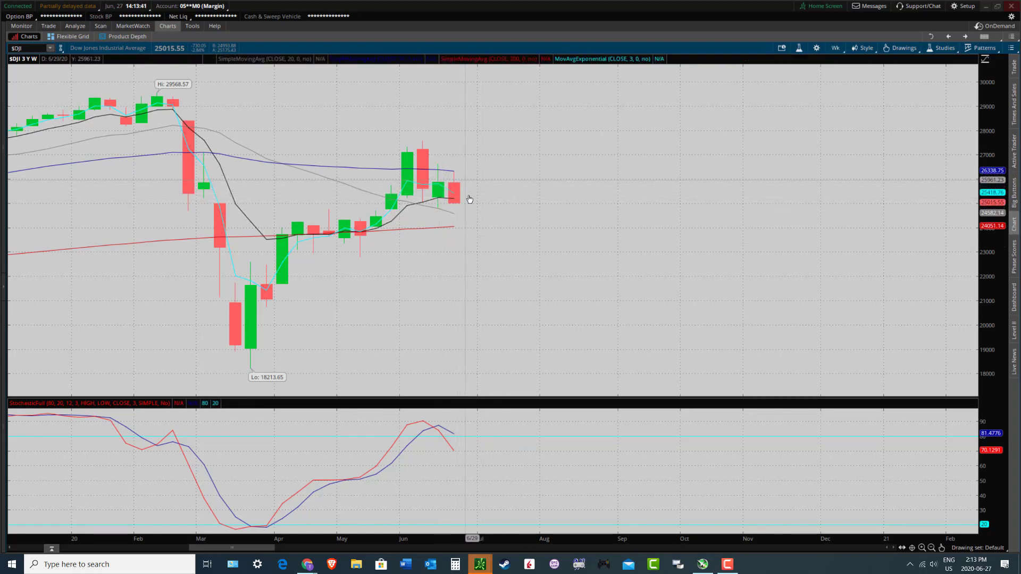
{"action": "left_click_drag", "start_coordinate": [460, 192], "coordinate": [537, 163]}
Set $DJI back to 1 Y : 1D, zoom into mid-May through June, then restore cells.
{"action": "left_click", "coordinate": [836, 49]}
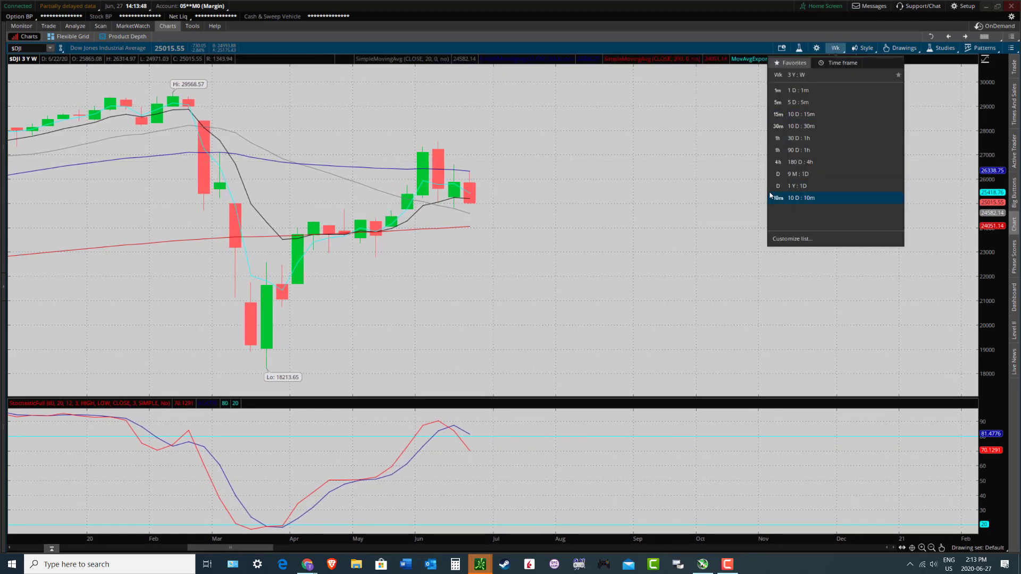
{"action": "left_click", "coordinate": [808, 186]}
{"action": "left_click", "coordinate": [901, 48]}
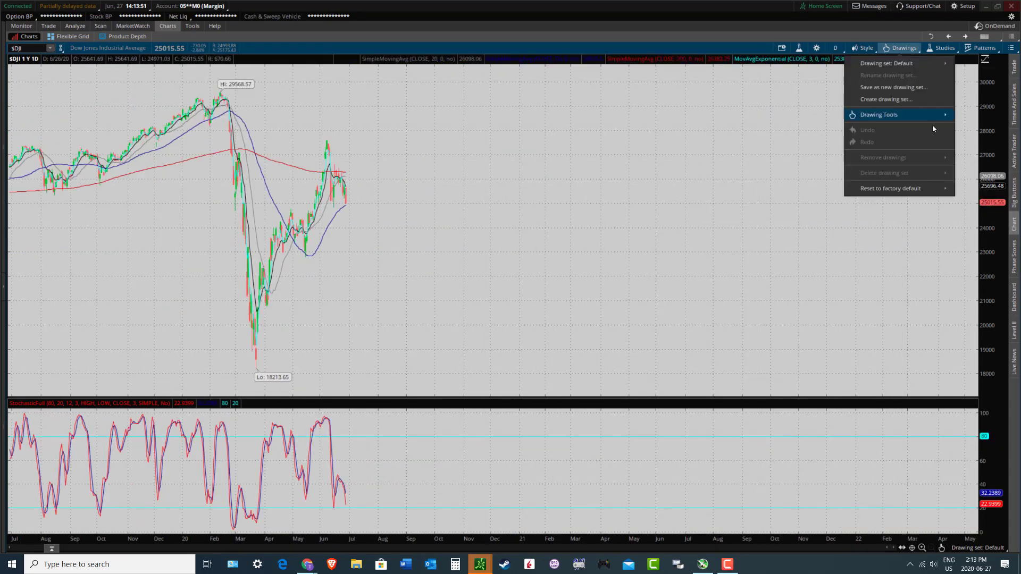
{"action": "mouse_move", "coordinate": [933, 115]}
{"action": "left_click", "coordinate": [971, 115]}
{"action": "left_click_drag", "start_coordinate": [268, 224], "coordinate": [498, 223]}
{"action": "left_click_drag", "start_coordinate": [152, 200], "coordinate": [562, 289]}
{"action": "left_click", "coordinate": [1011, 48]}
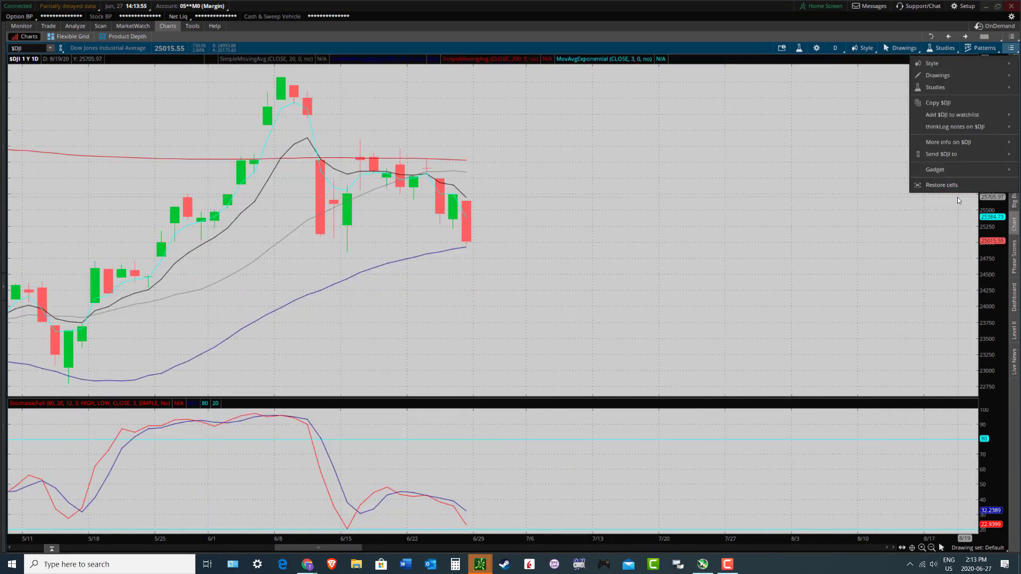
{"action": "left_click", "coordinate": [928, 185]}
Maximize the COMP cell and shift its daily chart slightly sideways.
{"action": "left_click", "coordinate": [250, 182]}
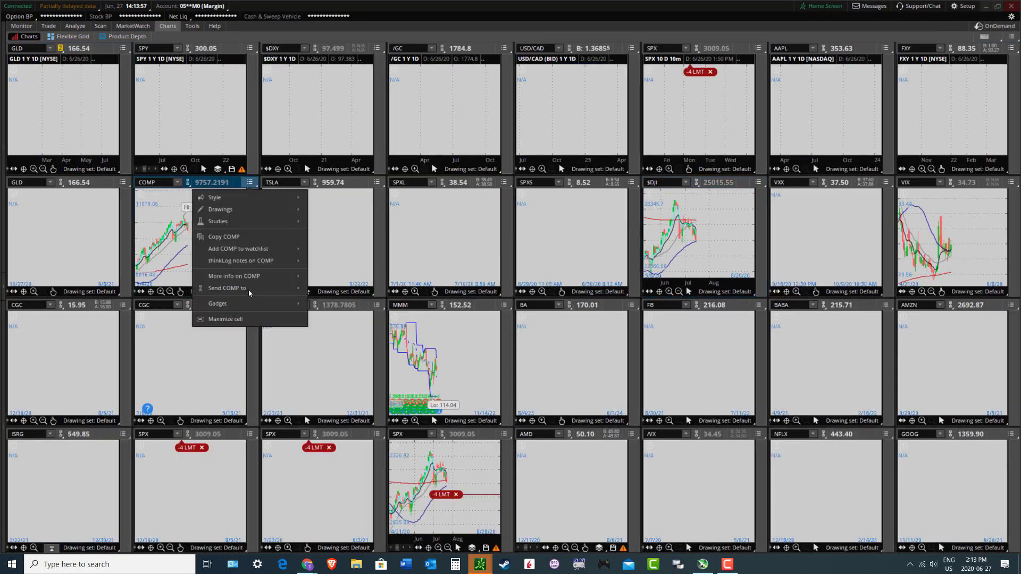
{"action": "left_click", "coordinate": [249, 322]}
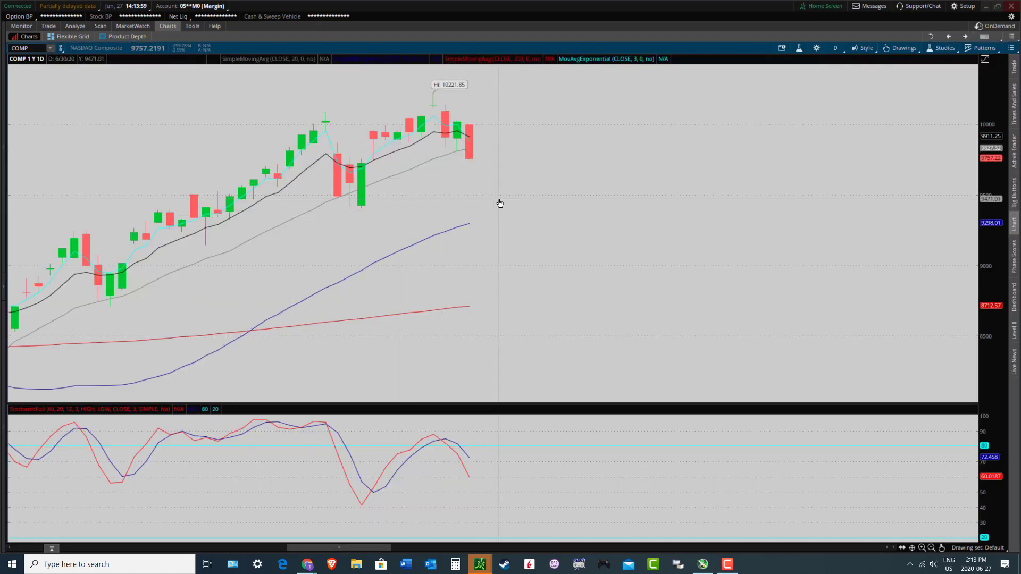
{"action": "left_click_drag", "start_coordinate": [532, 225], "coordinate": [543, 237]}
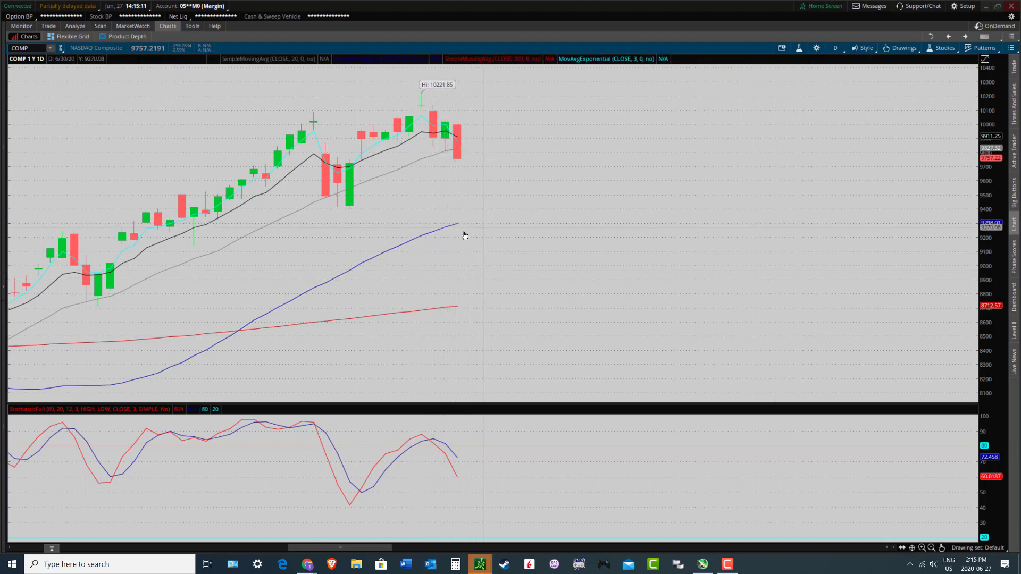
{"action": "right_click", "coordinate": [329, 285]}
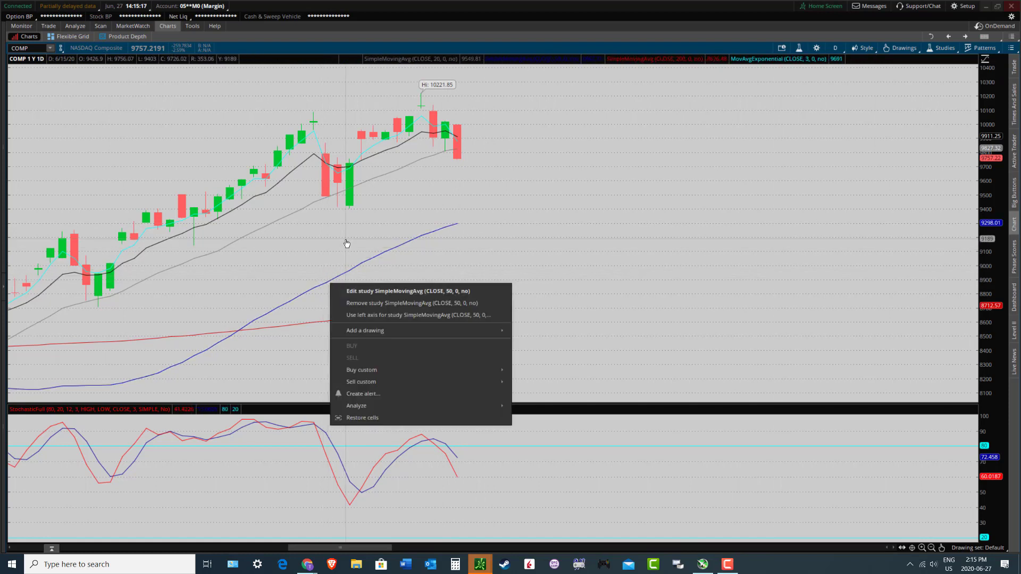
{"action": "left_click", "coordinate": [386, 240]}
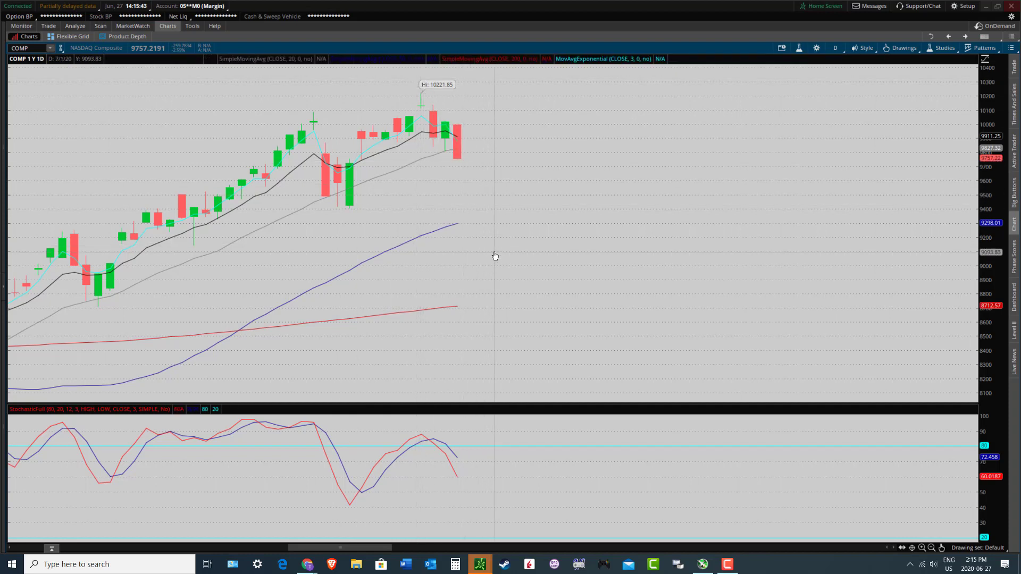
{"action": "right_click", "coordinate": [452, 228]}
{"action": "left_click", "coordinate": [433, 224]}
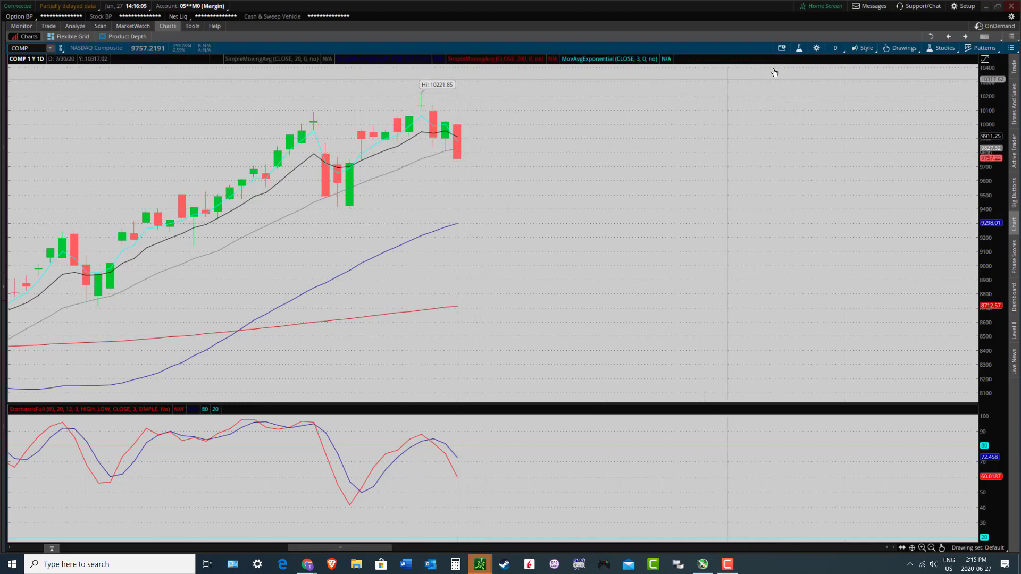
Switch COMP to 3 Y : W and zoom into the November through June weekly bars.
{"action": "left_click", "coordinate": [835, 48]}
{"action": "left_click", "coordinate": [812, 186]}
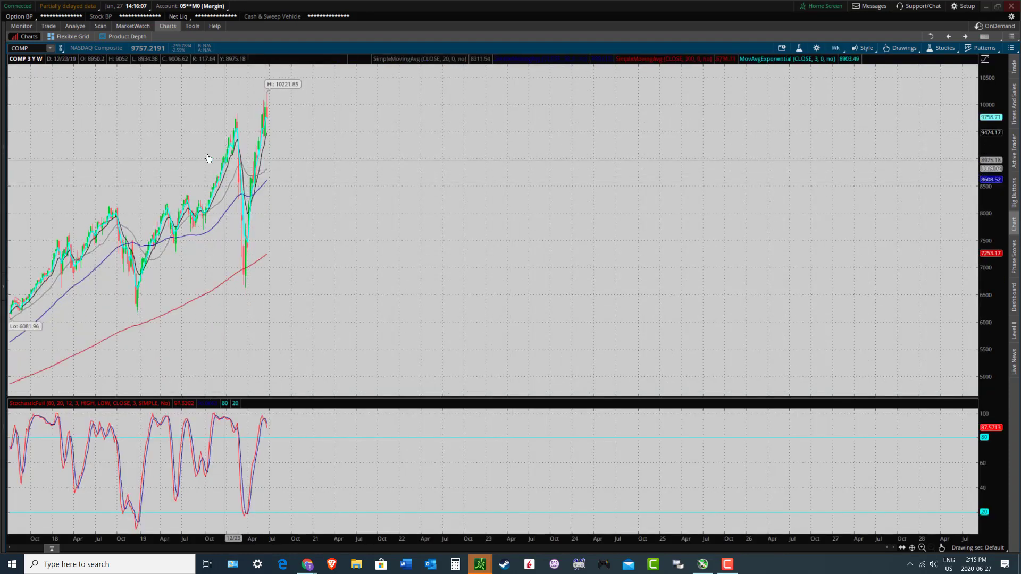
{"action": "left_click", "coordinate": [908, 46]}
{"action": "mouse_move", "coordinate": [946, 115]}
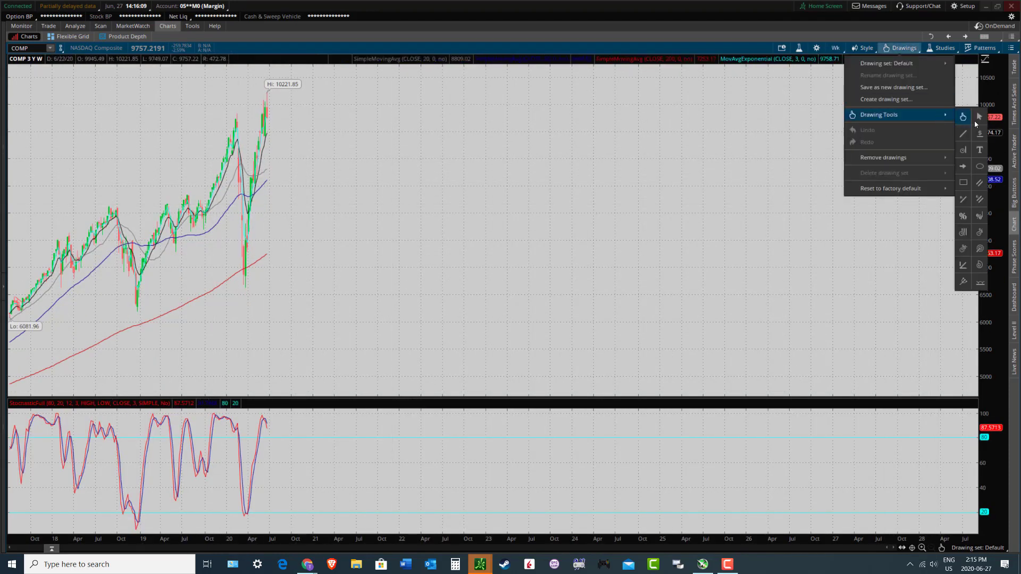
{"action": "left_click", "coordinate": [980, 116]}
{"action": "left_click_drag", "start_coordinate": [440, 149], "coordinate": [585, 229]}
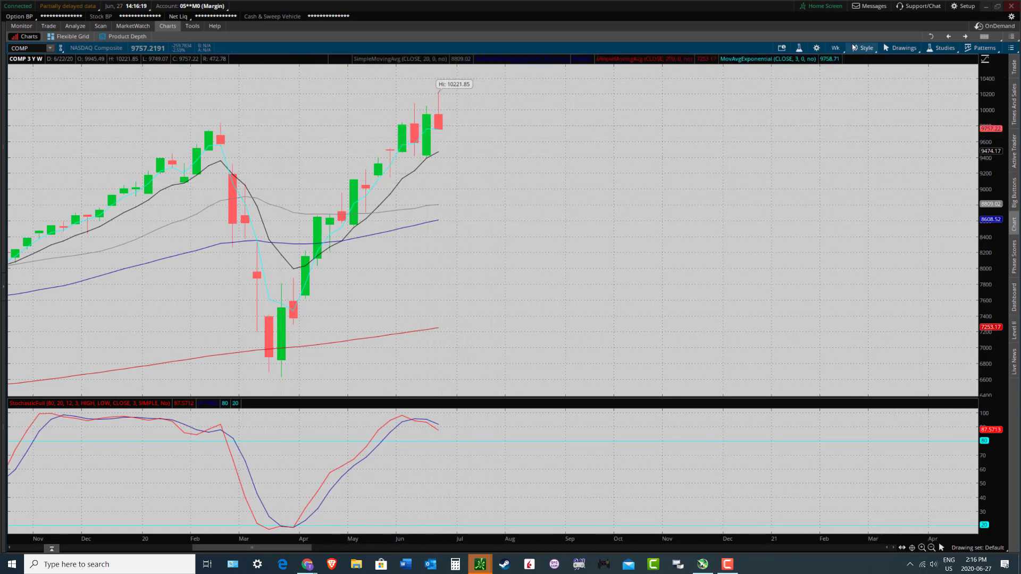
Return COMP to 1 Y : 1D and zoom into the daily candles from mid-May onward.
{"action": "left_click", "coordinate": [835, 48]}
{"action": "left_click", "coordinate": [805, 187]}
{"action": "left_click_drag", "start_coordinate": [182, 228], "coordinate": [579, 229]}
{"action": "left_click_drag", "start_coordinate": [248, 309], "coordinate": [657, 308]}
{"action": "left_click_drag", "start_coordinate": [221, 223], "coordinate": [725, 235]}
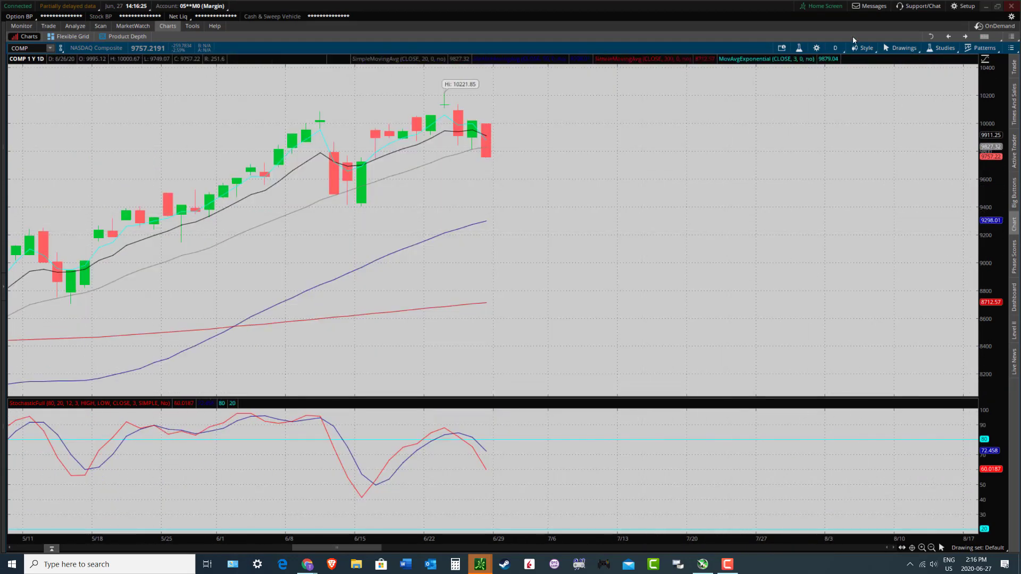
Pan the COMP chart sideways using the pan tool.
{"action": "left_click", "coordinate": [903, 49]}
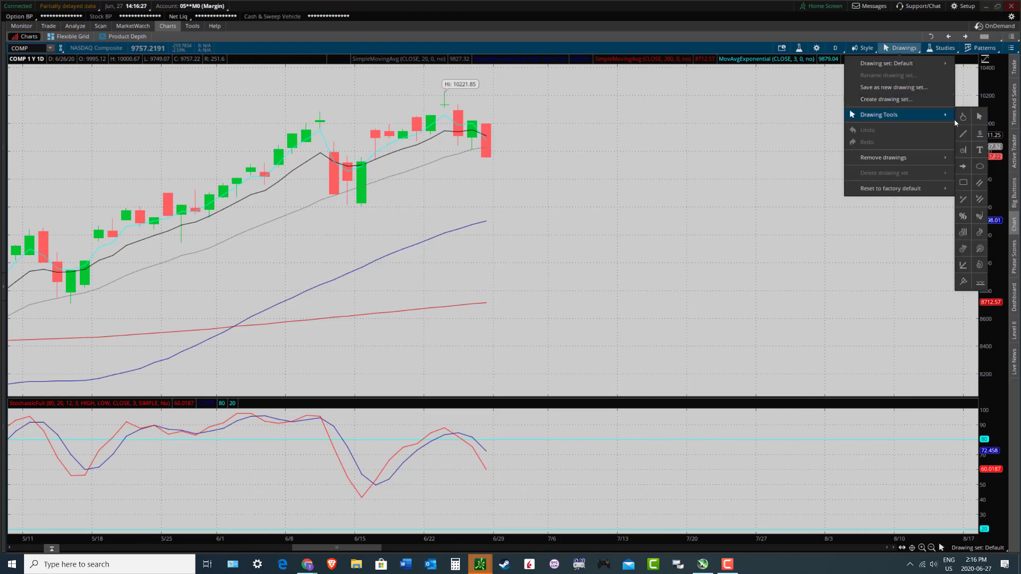
{"action": "left_click", "coordinate": [962, 120]}
{"action": "left_click_drag", "start_coordinate": [827, 126], "coordinate": [795, 127]}
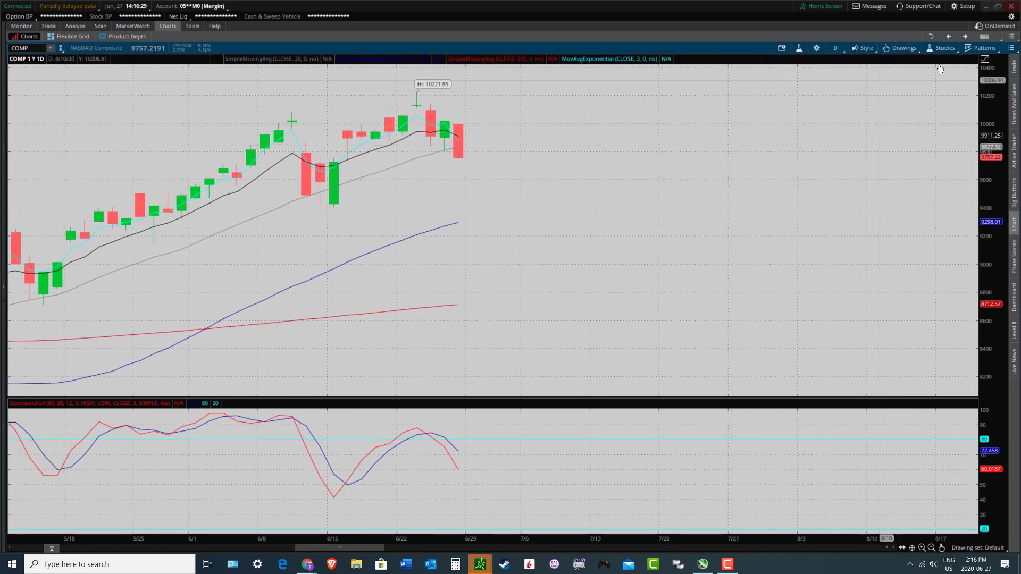
{"action": "left_click", "coordinate": [1011, 48]}
Restore the grid, maximize the VIX cell, and pan its daily chart left and right.
{"action": "left_click", "coordinate": [983, 187]}
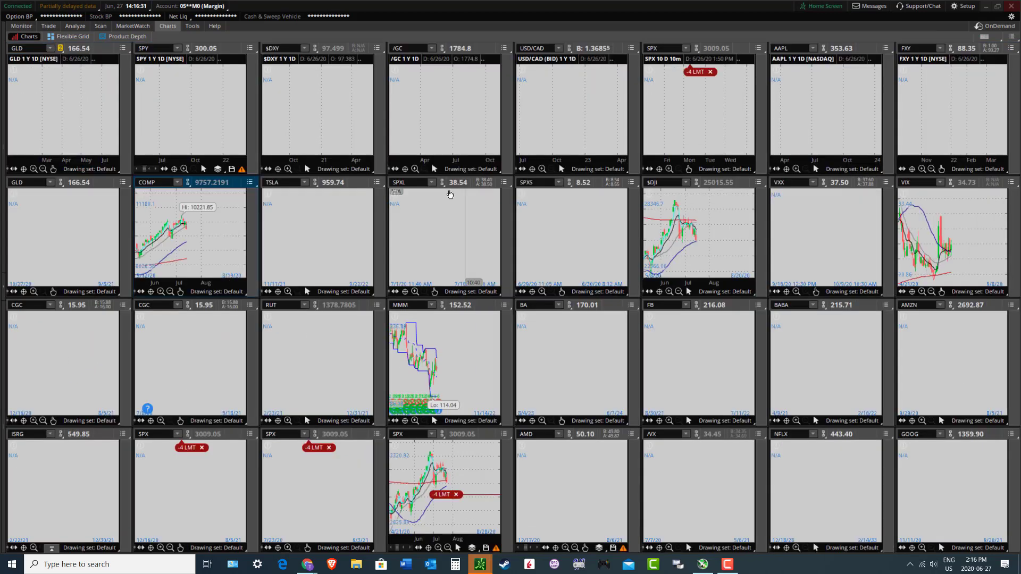
{"action": "left_click", "coordinate": [1010, 182]}
{"action": "left_click", "coordinate": [953, 322]}
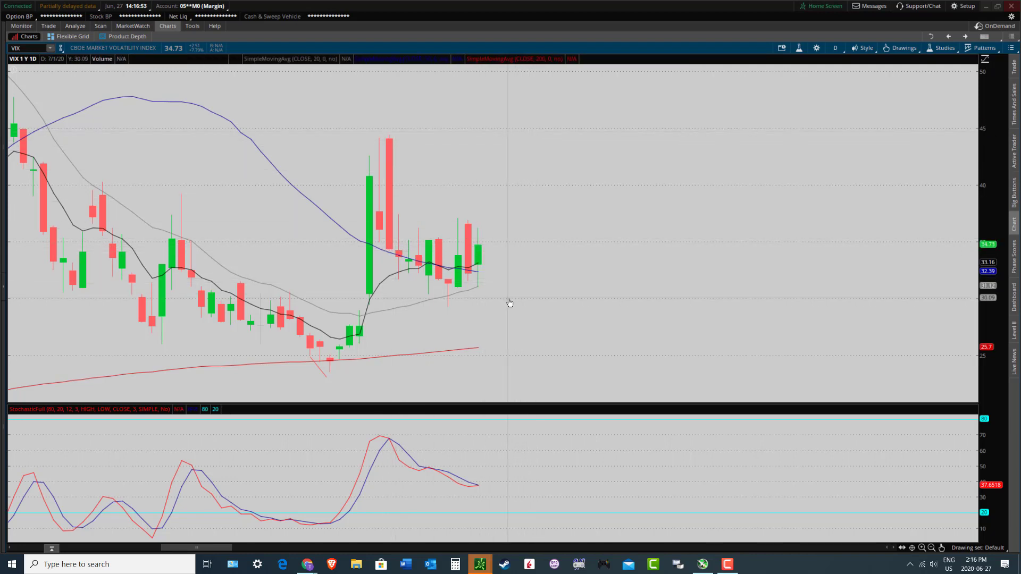
{"action": "left_click_drag", "start_coordinate": [509, 303], "coordinate": [502, 302]}
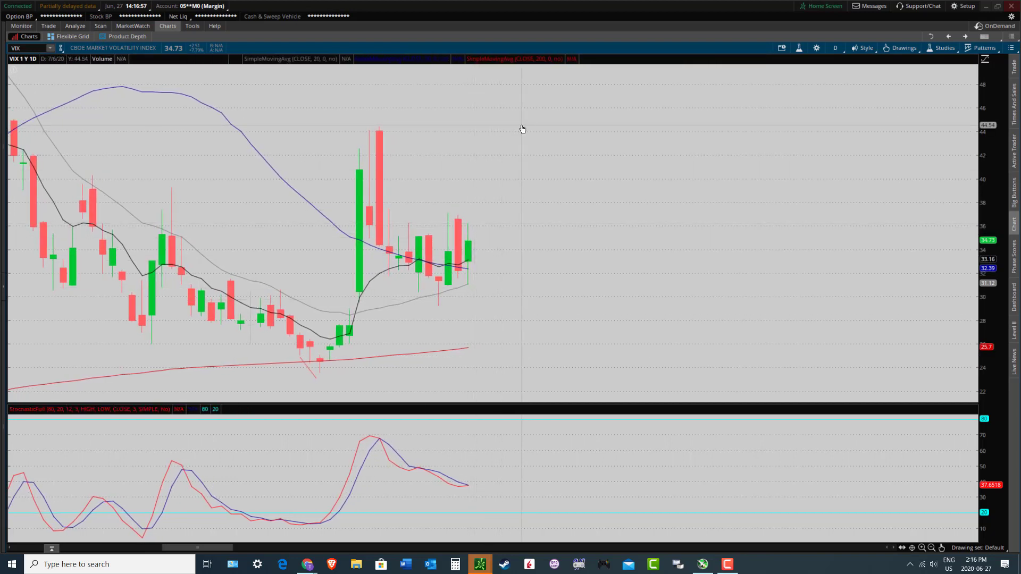
{"action": "left_click_drag", "start_coordinate": [523, 129], "coordinate": [535, 129]}
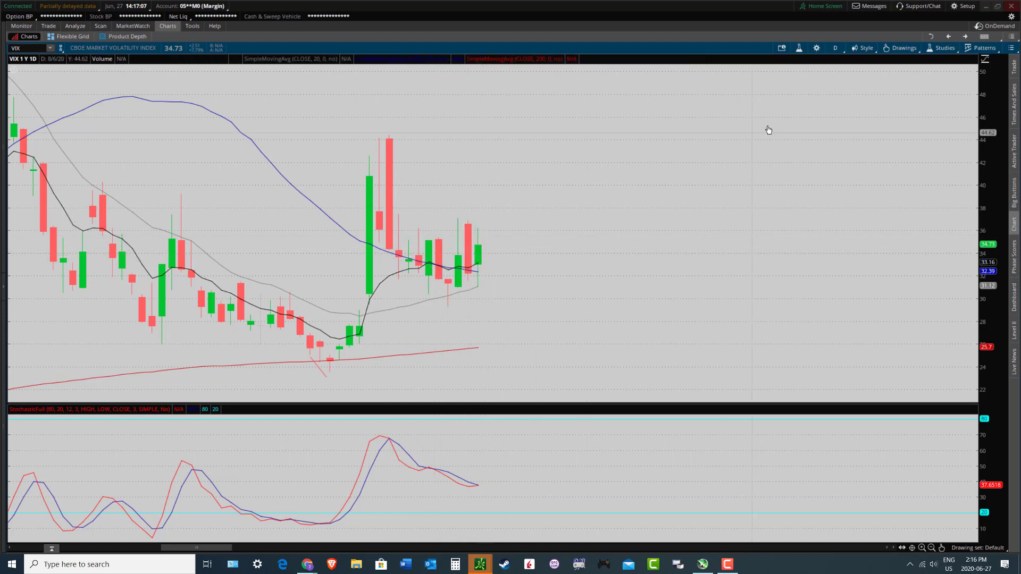
{"action": "left_click", "coordinate": [1012, 48]}
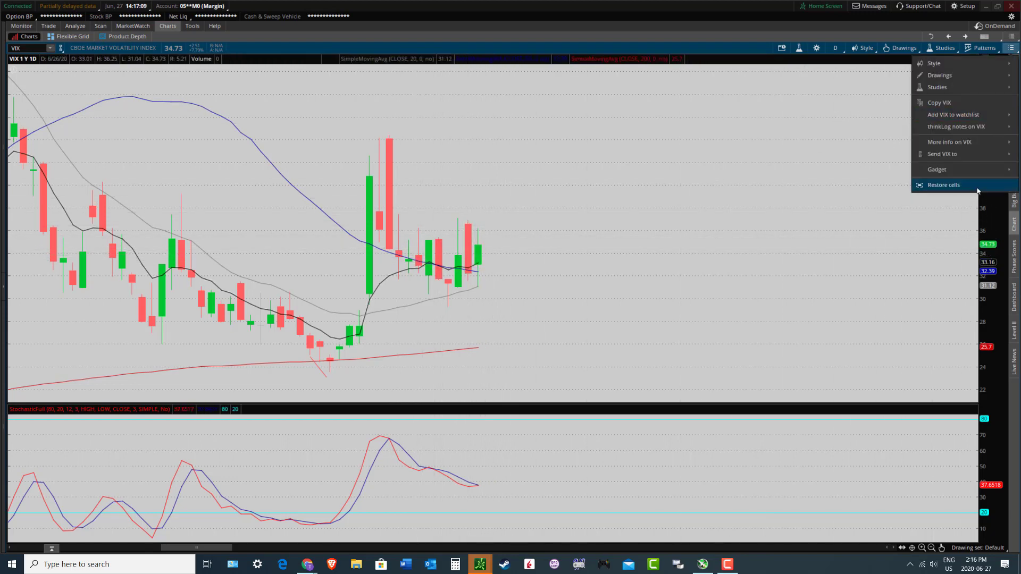
Restore the chart-cell grid and enlarge the SPX cell to a full chart.
{"action": "left_click", "coordinate": [941, 201]}
{"action": "left_click", "coordinate": [504, 434]}
{"action": "left_click", "coordinate": [512, 418]}
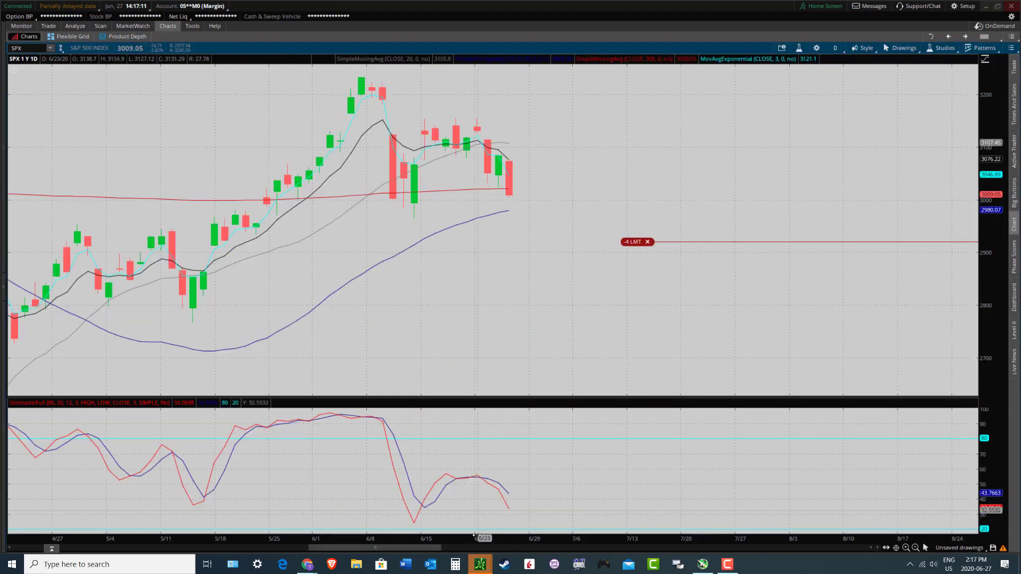
Bring the VIX, VVIX, SPX Flexible Grid window to the front.
{"action": "left_click", "coordinate": [480, 563]}
{"action": "left_click", "coordinate": [430, 465]}
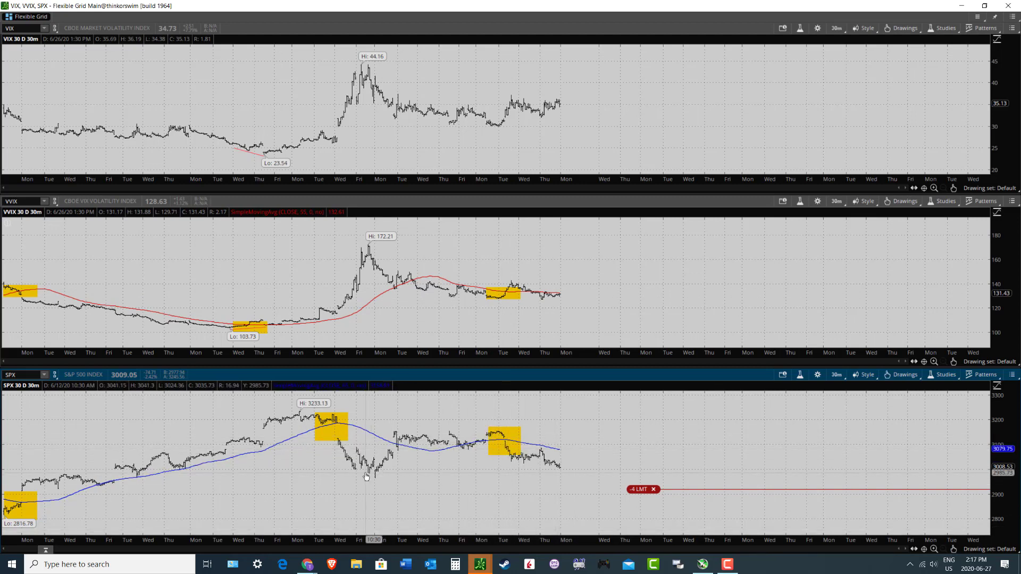
{"action": "right_click", "coordinate": [367, 433]}
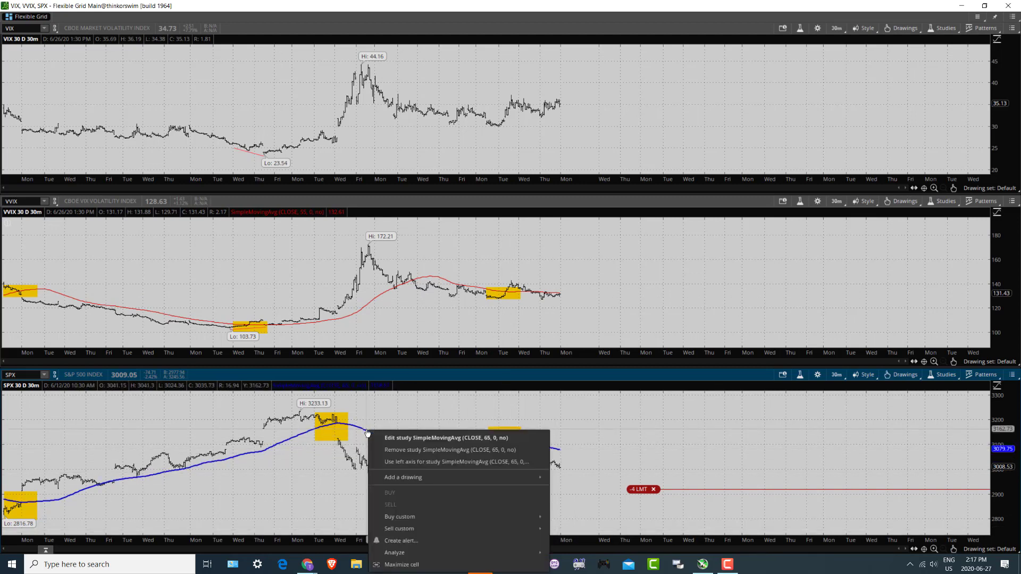
{"action": "left_click", "coordinate": [569, 452]}
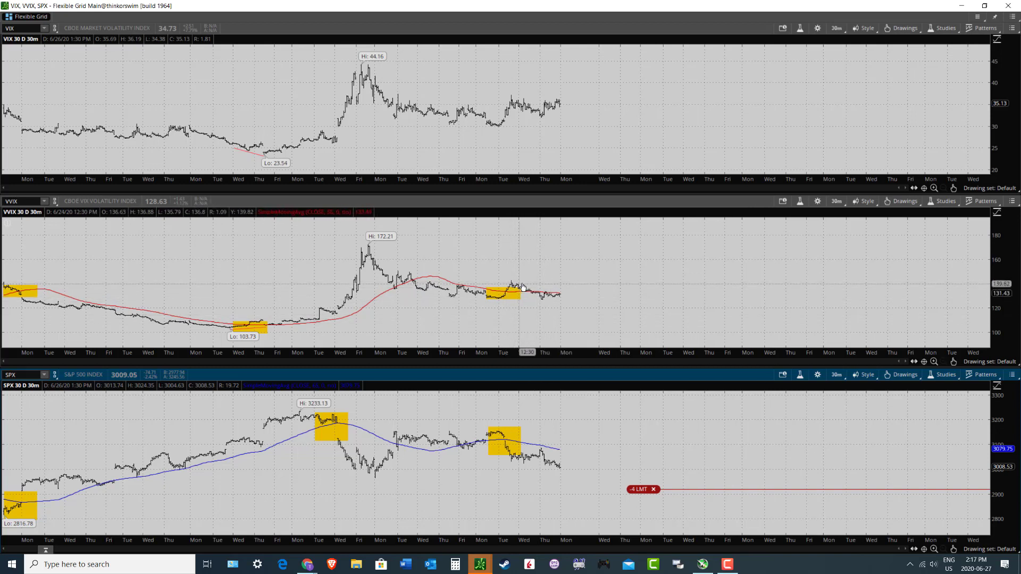
Choose the Trendline tool and draw a red declining trendline across VVIX's recent lower highs.
{"action": "left_click", "coordinate": [902, 28]}
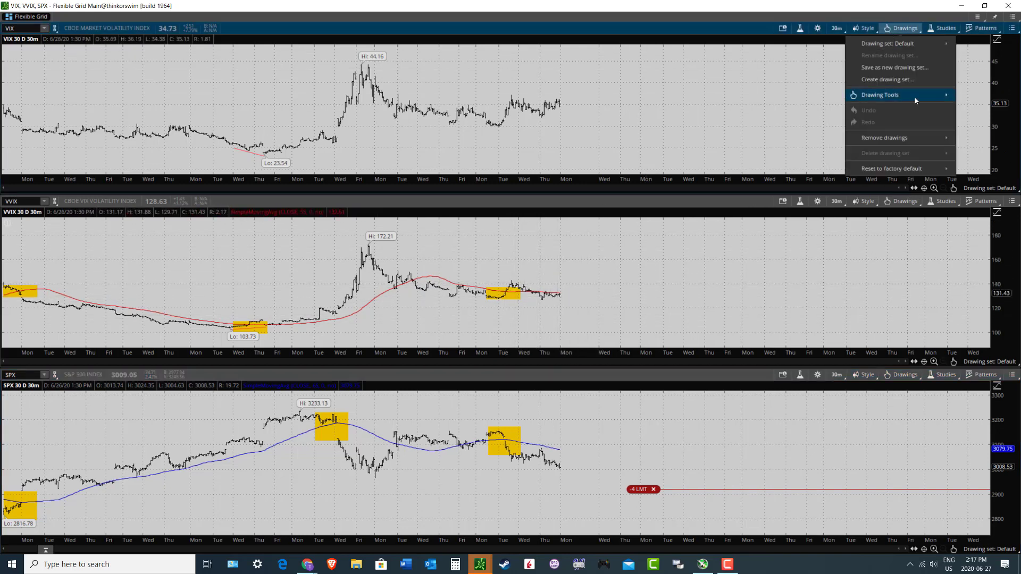
{"action": "mouse_move", "coordinate": [918, 94]}
{"action": "left_click", "coordinate": [963, 115]}
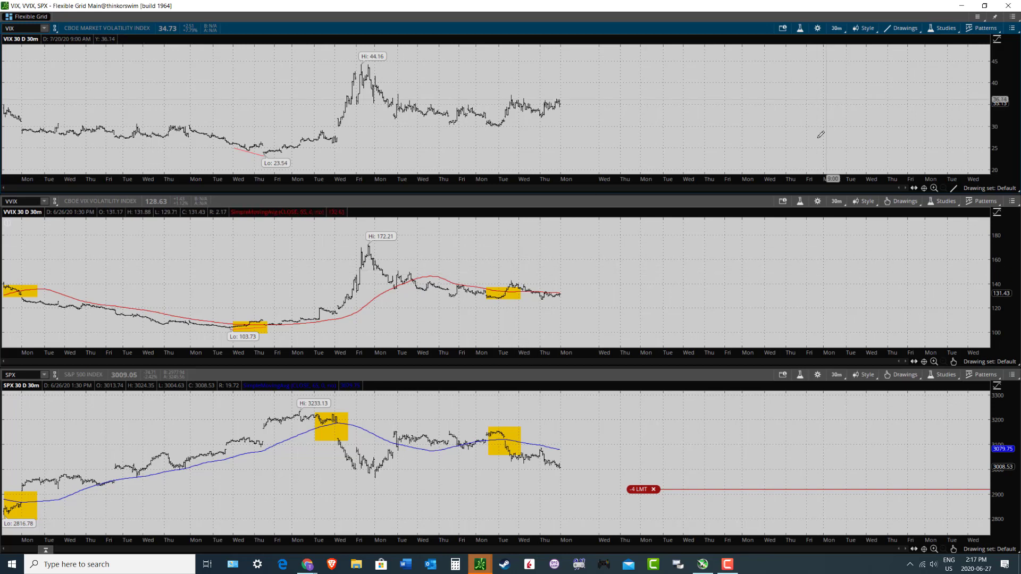
{"action": "left_click", "coordinate": [903, 201]}
{"action": "mouse_move", "coordinate": [921, 265]}
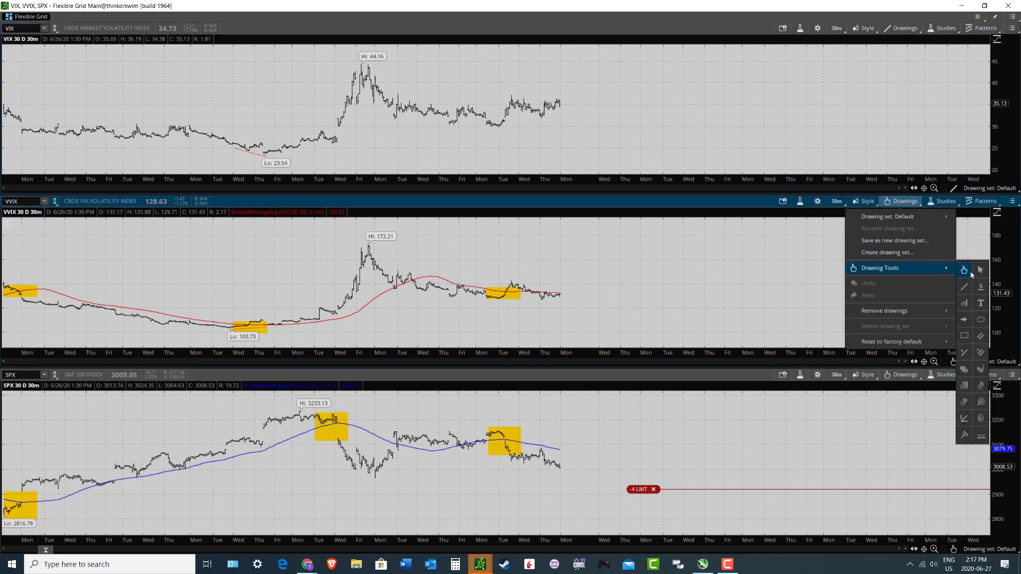
{"action": "left_click", "coordinate": [965, 288]}
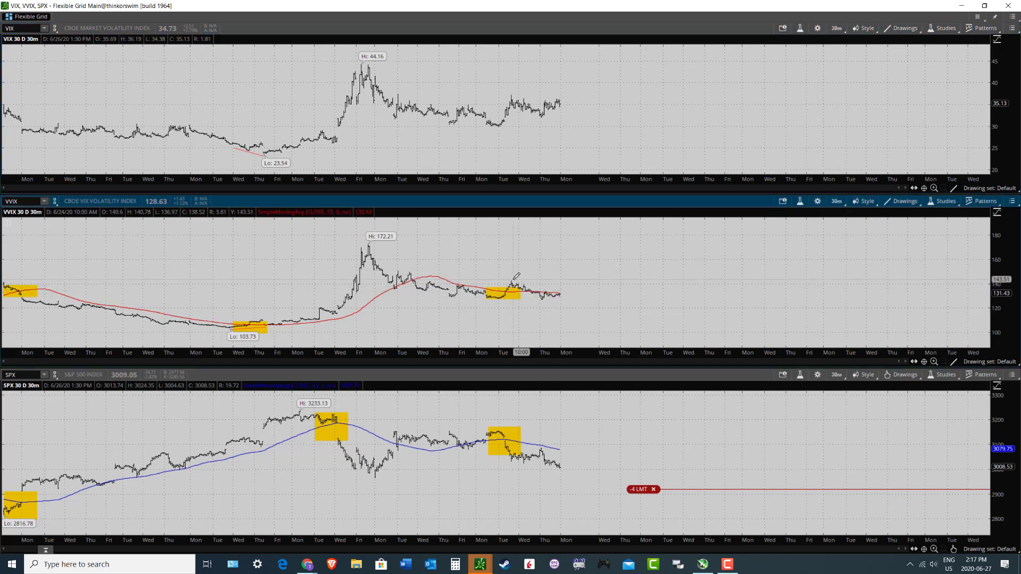
{"action": "left_click", "coordinate": [515, 276]}
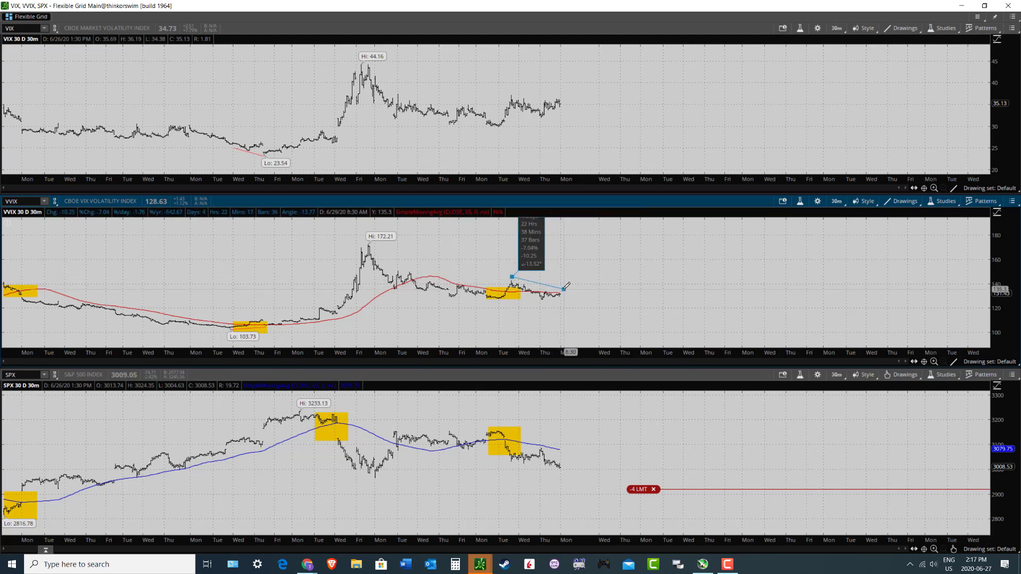
{"action": "left_click", "coordinate": [562, 291]}
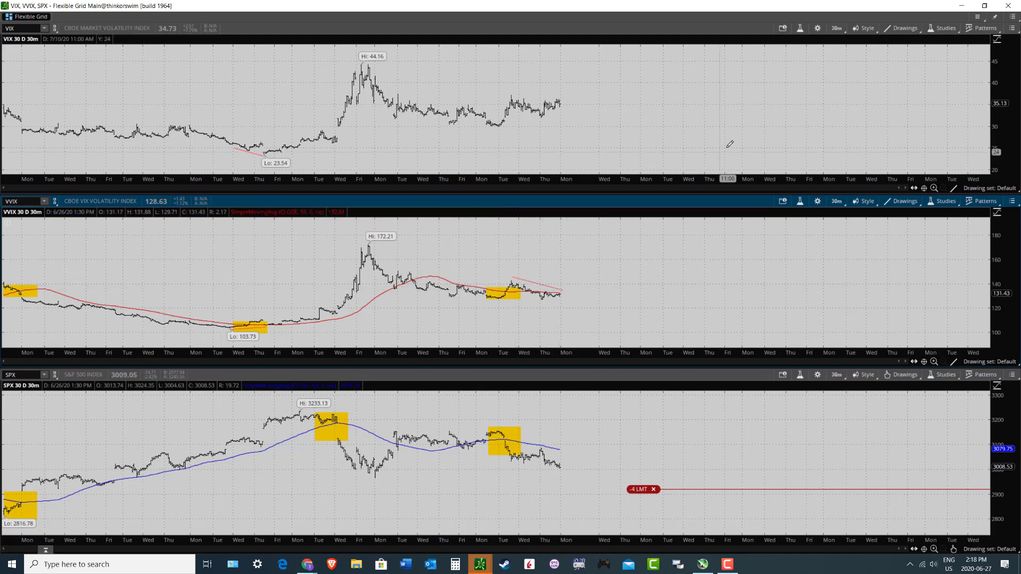
Draw a red declining trendline across the VIX chart's recent lower highs.
{"action": "left_click", "coordinate": [902, 28]}
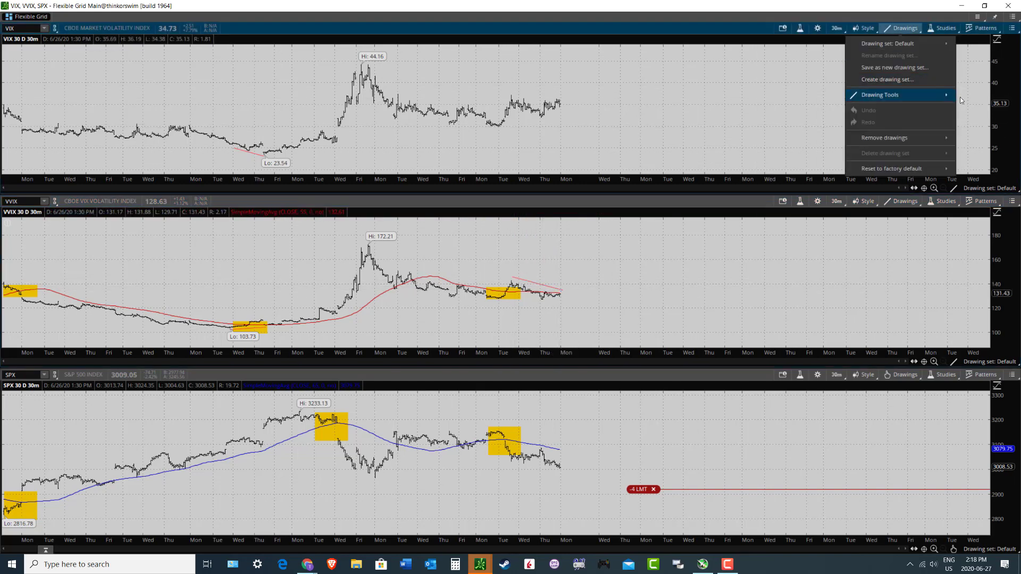
{"action": "mouse_move", "coordinate": [939, 95]}
{"action": "left_click", "coordinate": [963, 120]}
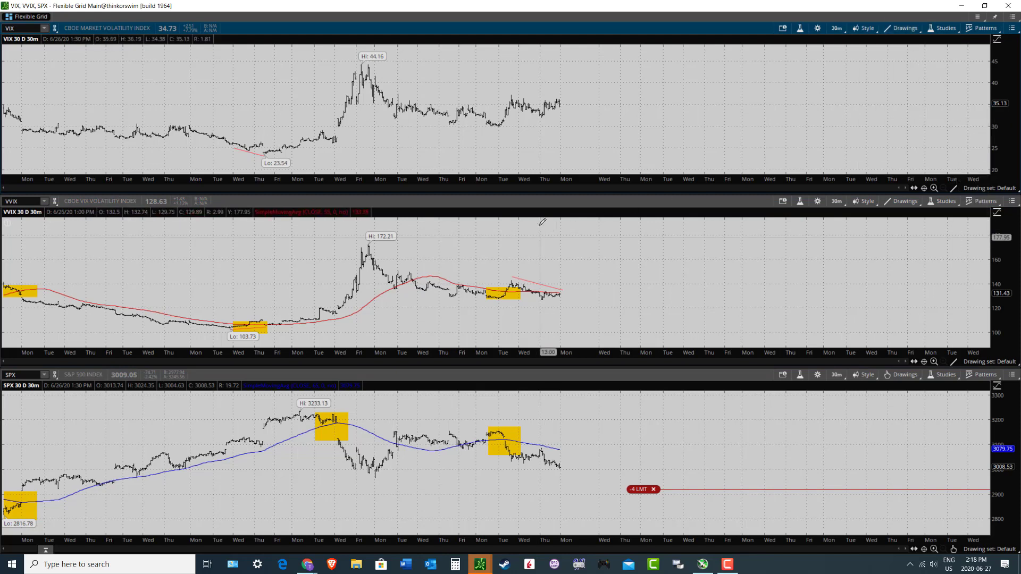
{"action": "left_click", "coordinate": [509, 93]}
{"action": "left_click", "coordinate": [561, 98]}
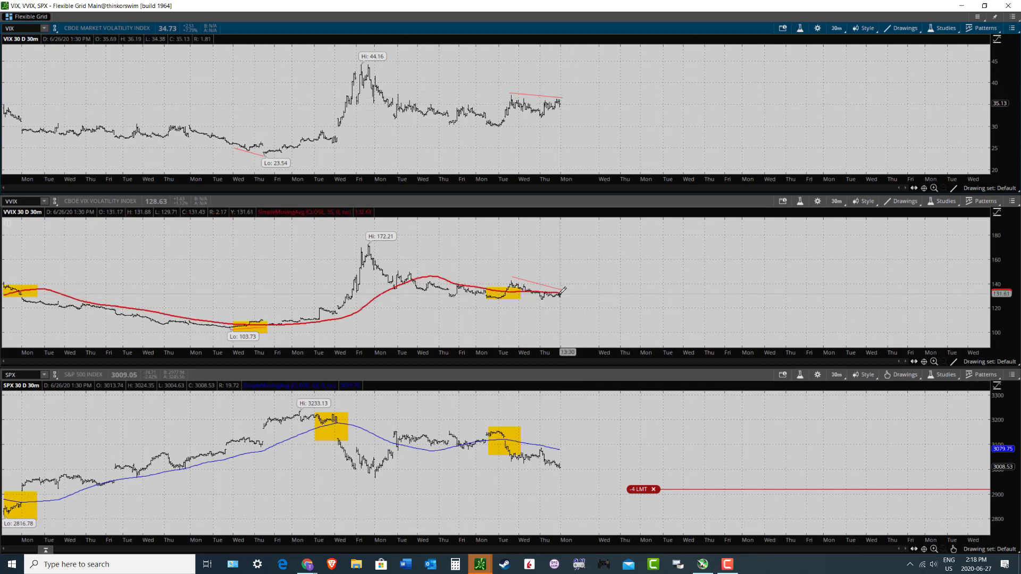
Switch the VVIX and VIX charts from the trendline tool back to the pan (hand) tool.
{"action": "right_click", "coordinate": [514, 279]}
{"action": "left_click", "coordinate": [904, 202]}
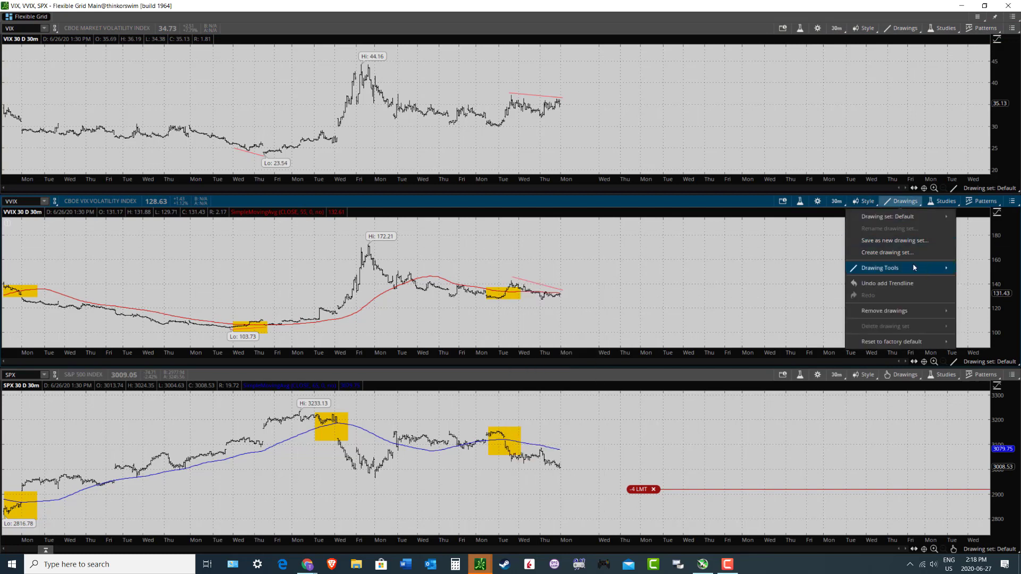
{"action": "left_click", "coordinate": [964, 270]}
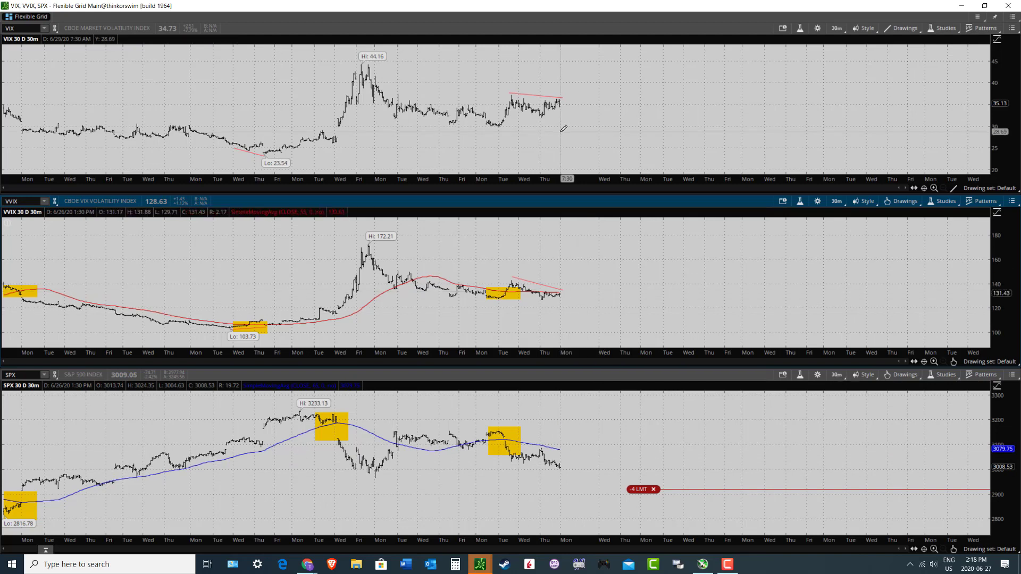
{"action": "left_click", "coordinate": [902, 201]}
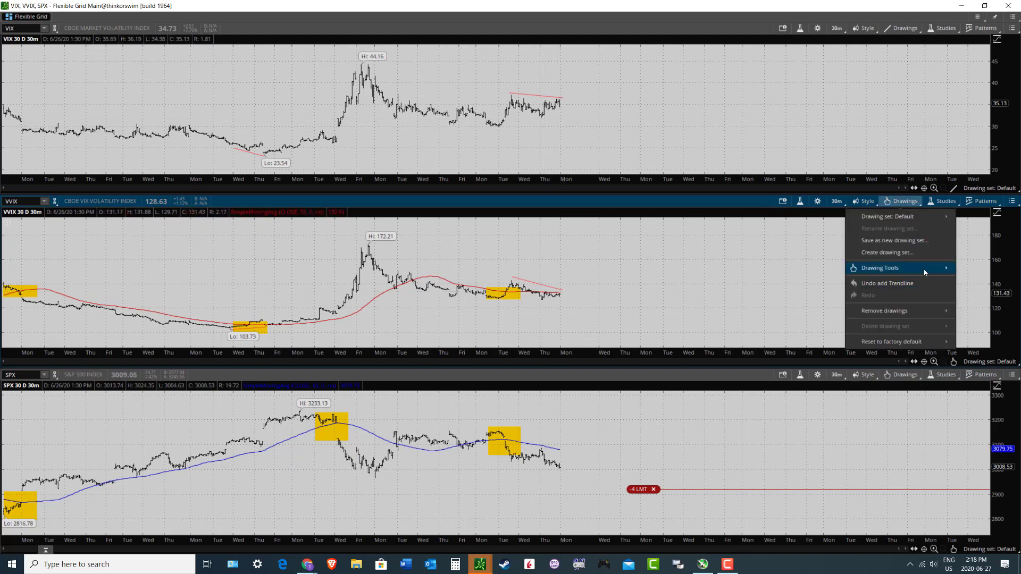
{"action": "left_click", "coordinate": [851, 258]}
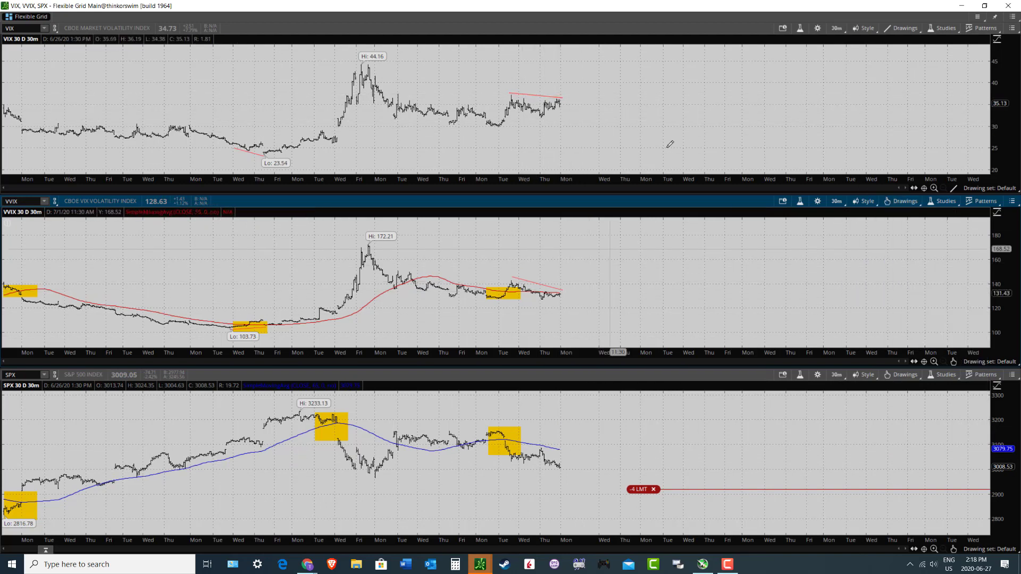
{"action": "left_click", "coordinate": [899, 28]}
{"action": "mouse_move", "coordinate": [921, 91]}
{"action": "left_click", "coordinate": [962, 95]}
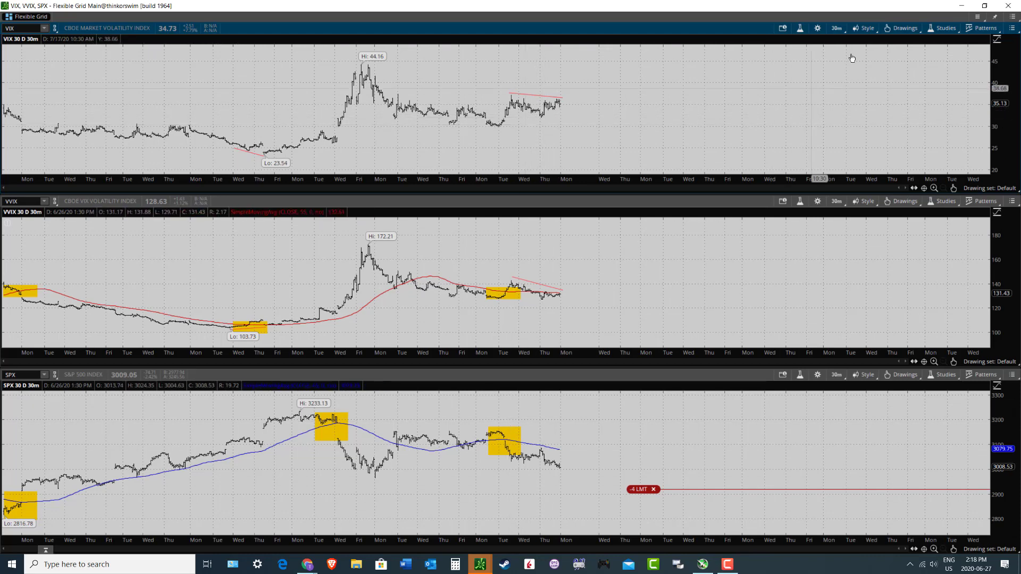
Minimize the Flexible Grid window and put the main SPX daily chart in pan mode.
{"action": "left_click", "coordinate": [961, 6]}
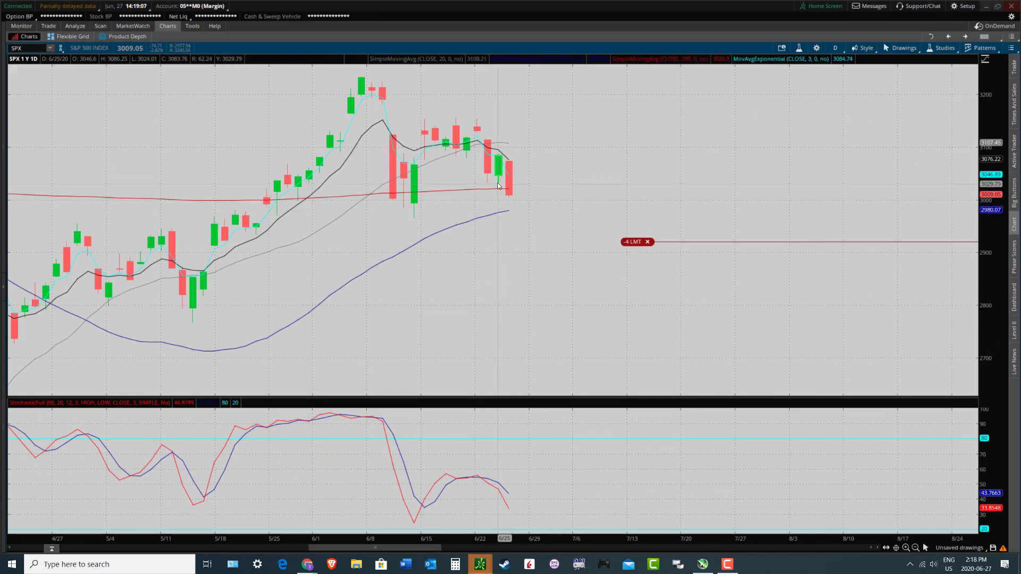
{"action": "left_click", "coordinate": [901, 48]}
{"action": "mouse_move", "coordinate": [905, 103]}
{"action": "left_click", "coordinate": [974, 104]}
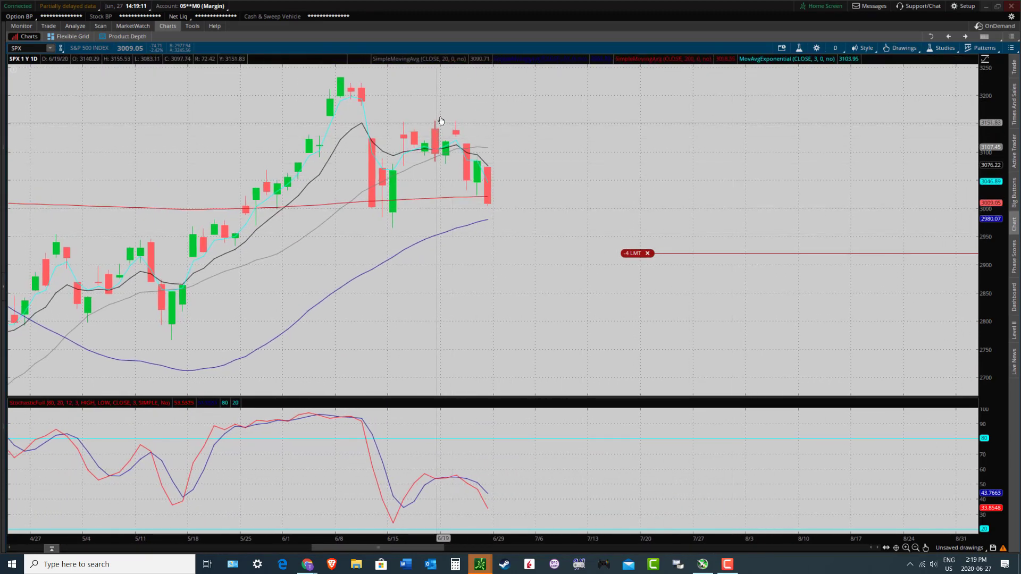